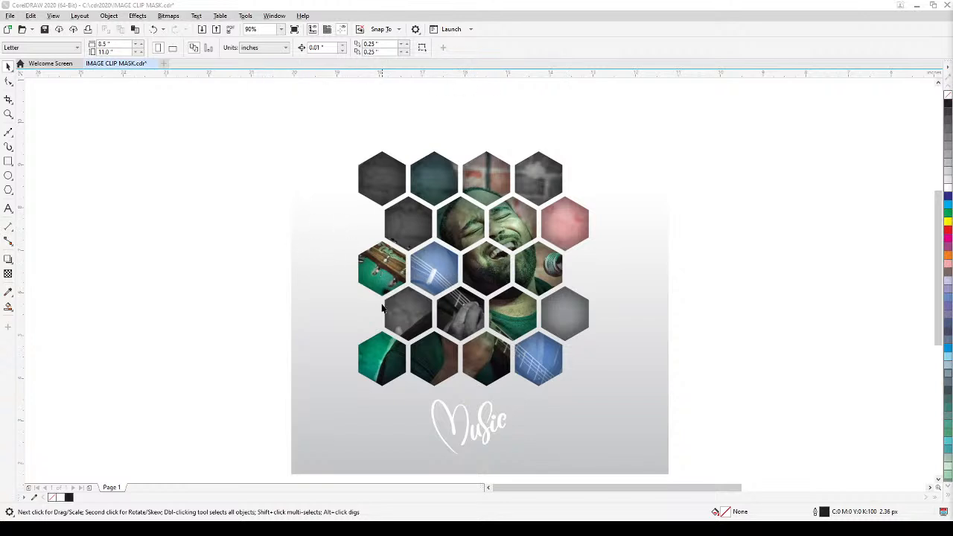
# Examine the finished hexagonal photo mosaic up close and the empty area beside the design.
pyautogui.click(7, 112)
pyautogui.moveTo(316, 147); pyautogui.dragTo(585, 415)
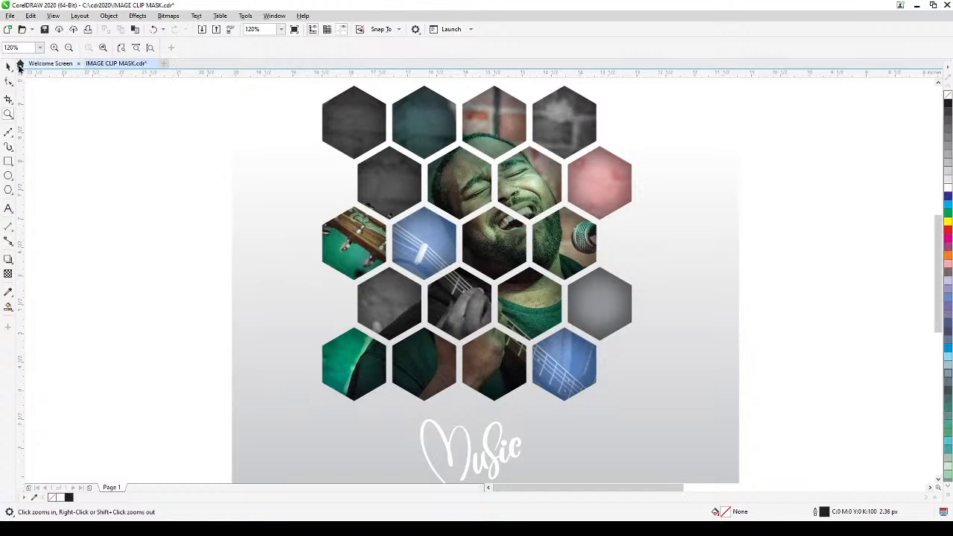
pyautogui.click(9, 66)
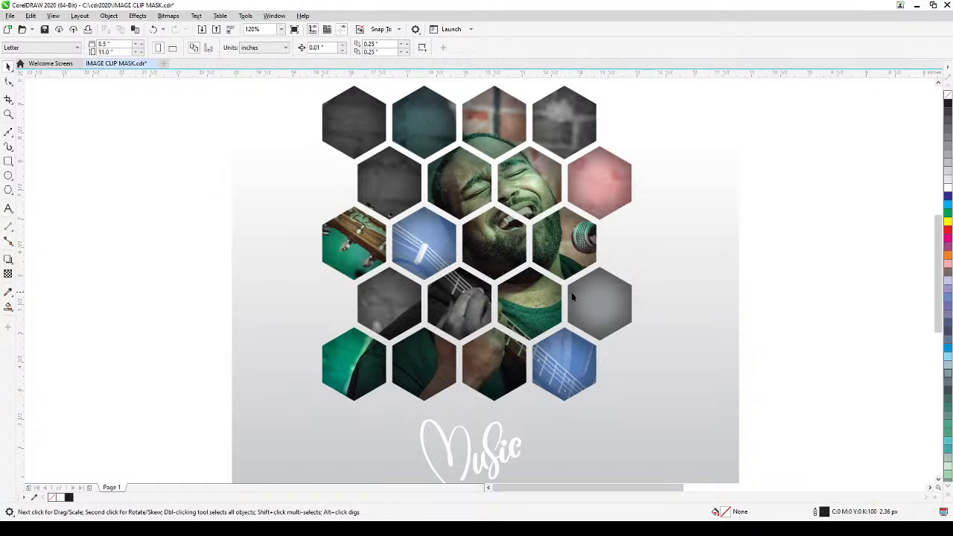
pyautogui.scroll(-3, 570, 292)
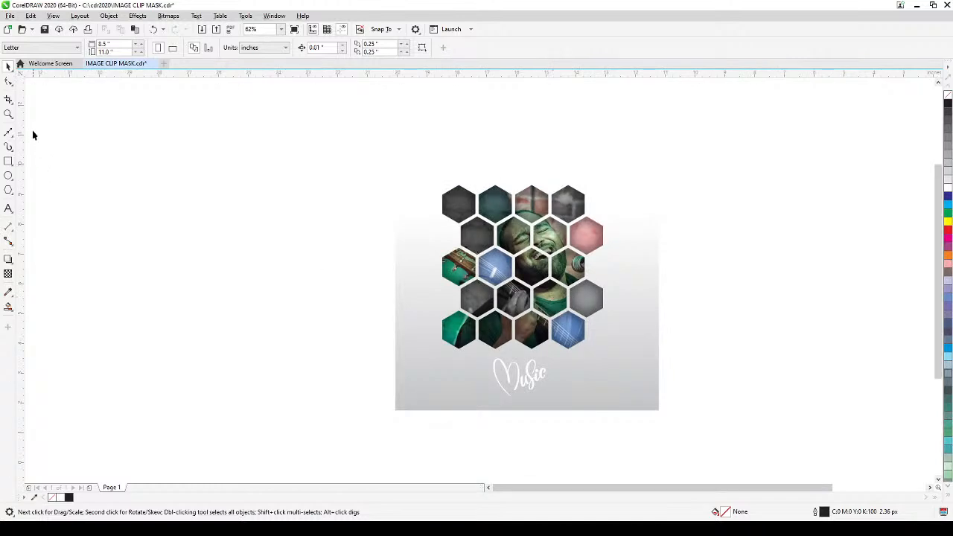
pyautogui.click(9, 114)
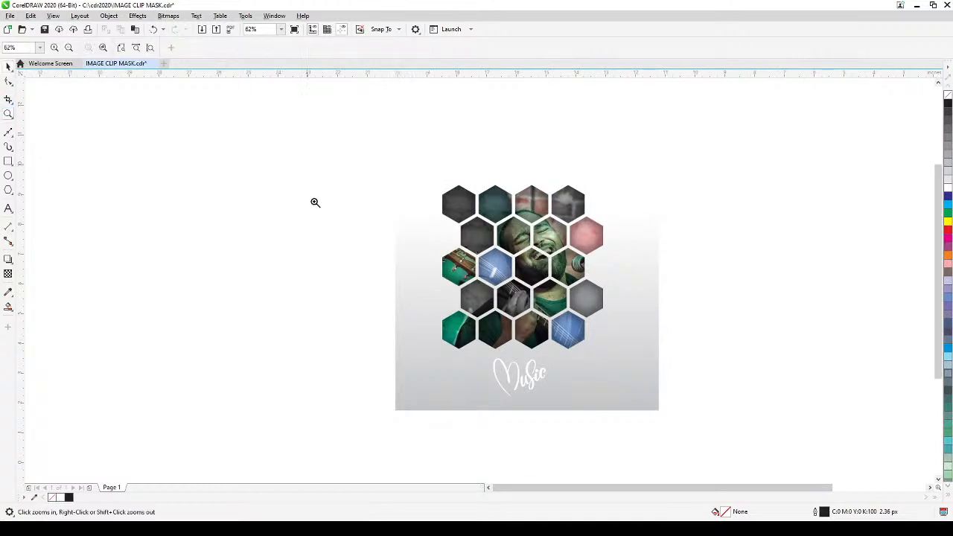
pyautogui.click(632, 368)
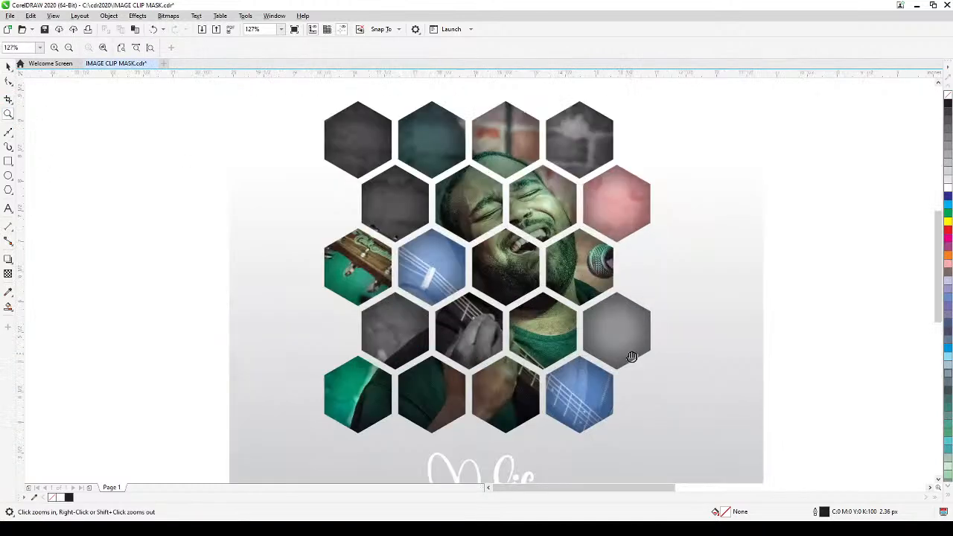
pyautogui.hscroll(5, 630, 354)
pyautogui.click(8, 66)
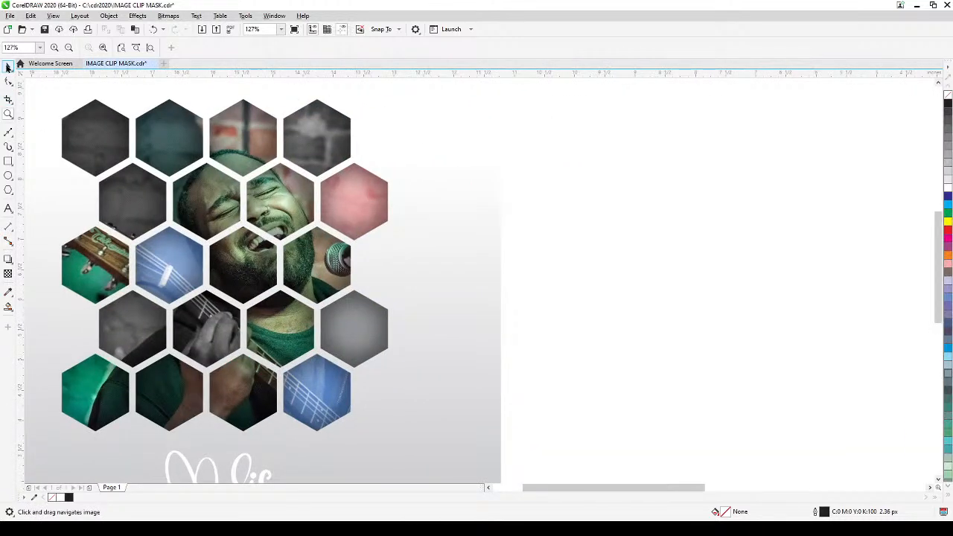
# Duplicate the hexagon photo mosaic in place and move the copy to the empty area right of the design.
pyautogui.click(192, 192)
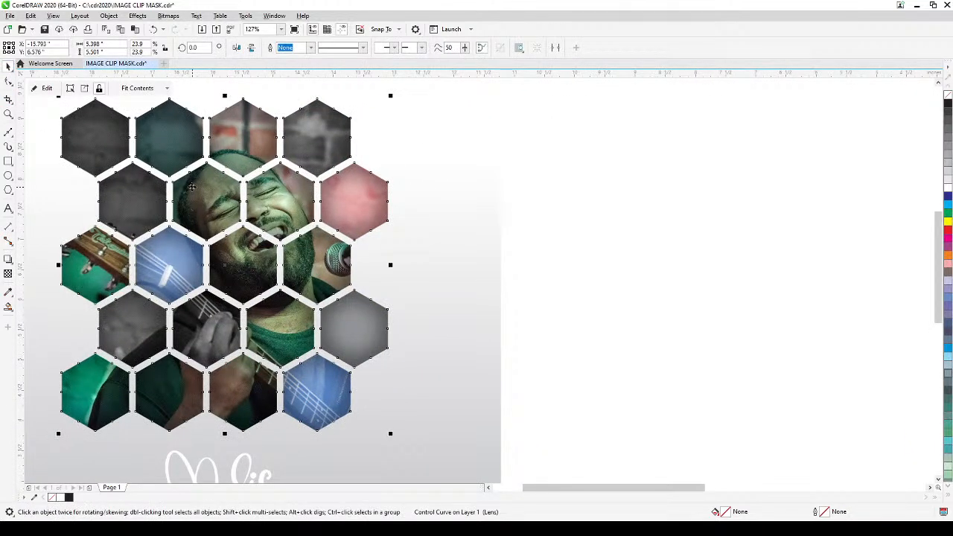
pyautogui.press('KP_Add')
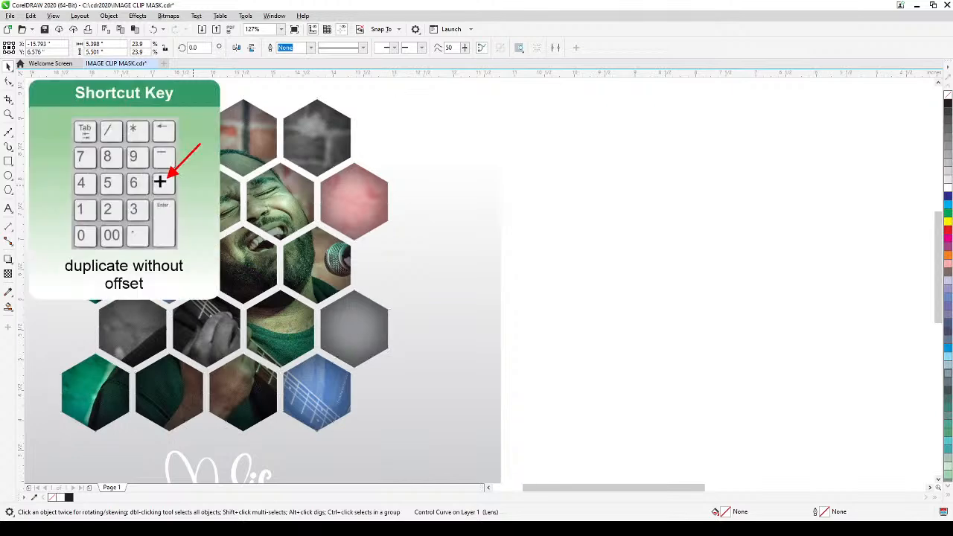
pyautogui.moveTo(223, 209); pyautogui.dragTo(709, 230)
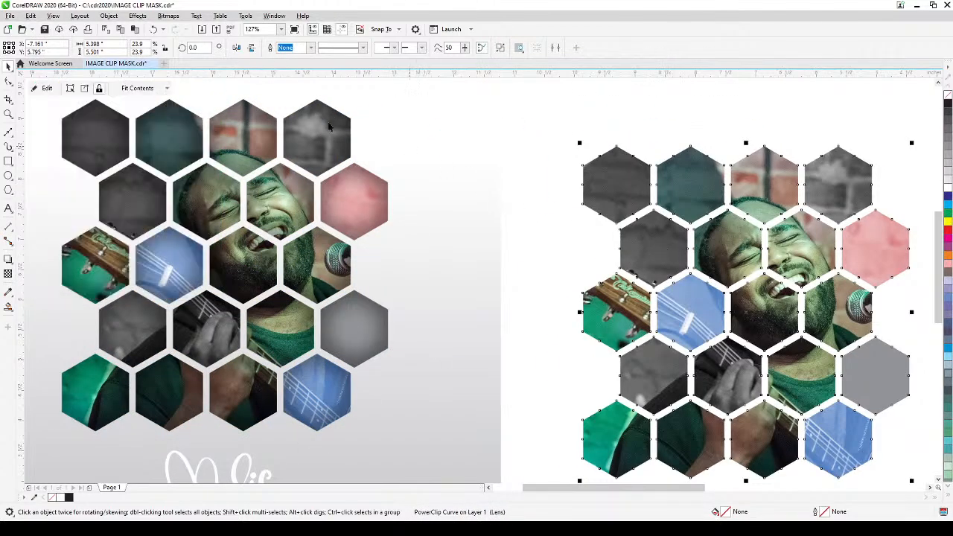
# Extract the contents of the copied mosaic and move the photo with its hexagon overlays away from the empty frame.
pyautogui.click(84, 89)
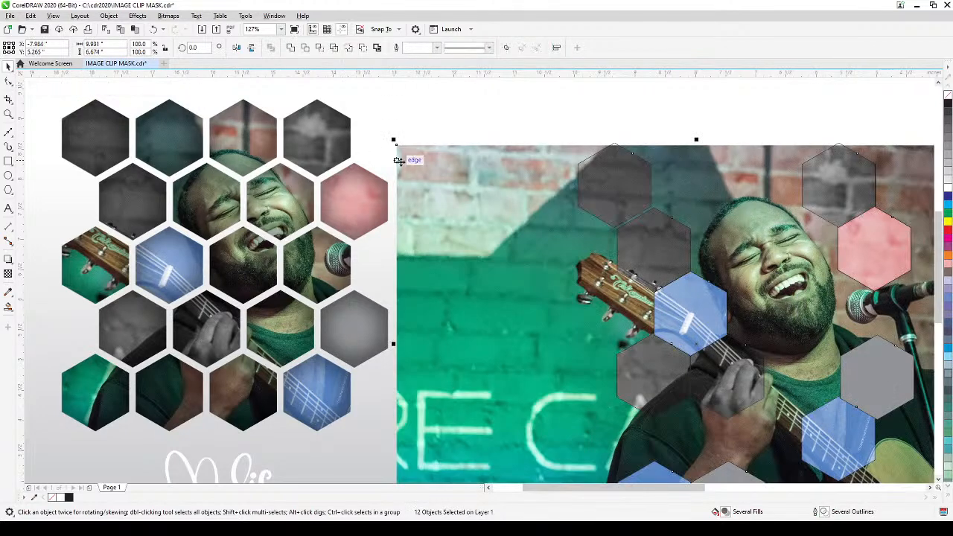
pyautogui.scroll(-2, 417, 169)
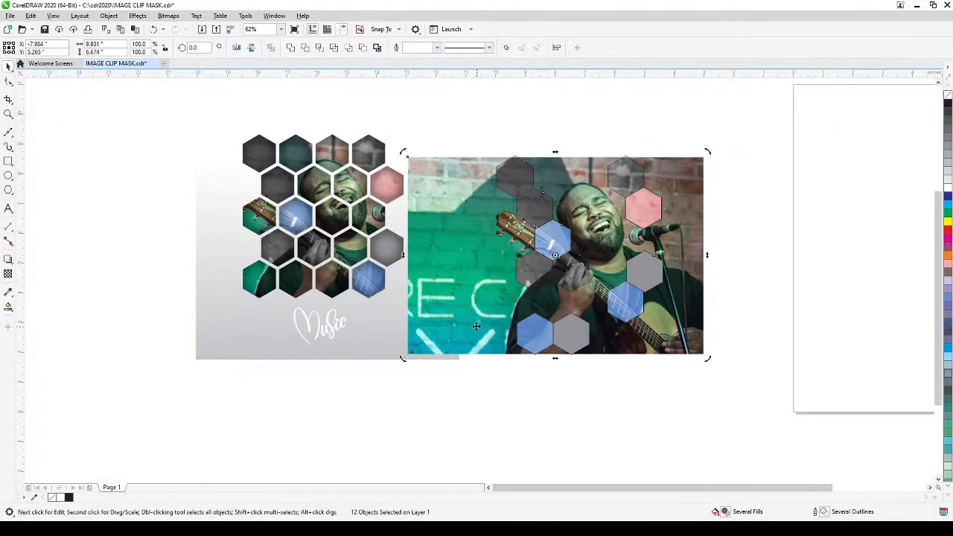
pyautogui.moveTo(477, 335); pyautogui.dragTo(620, 456)
pyautogui.moveTo(608, 411); pyautogui.dragTo(683, 315)
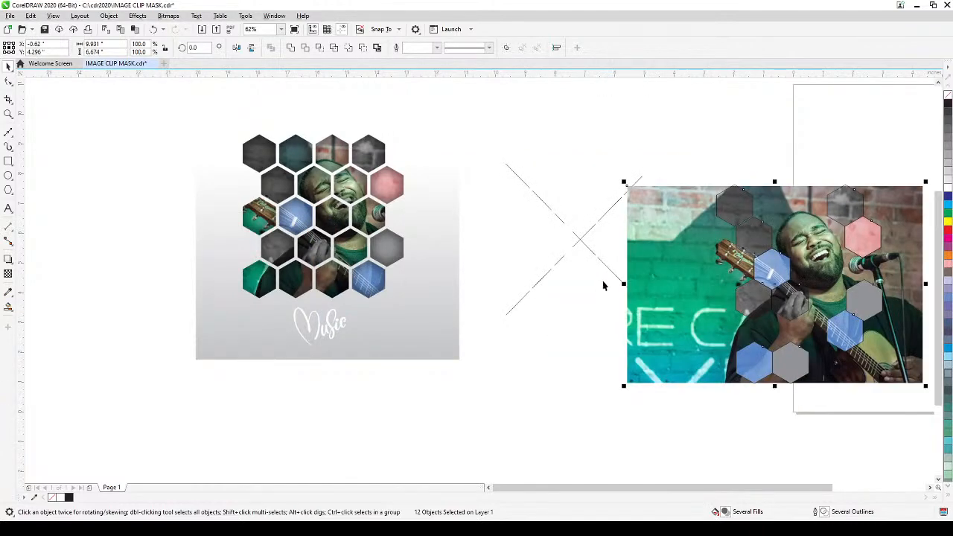
# Shift the extracted photo group back to the left and remove the colored hexagon overlays from the photo.
pyautogui.click(582, 244)
pyautogui.moveTo(736, 260); pyautogui.dragTo(646, 256)
pyautogui.moveTo(636, 139); pyautogui.dragTo(823, 357)
pyautogui.hotkey('shift', 'pagedown')
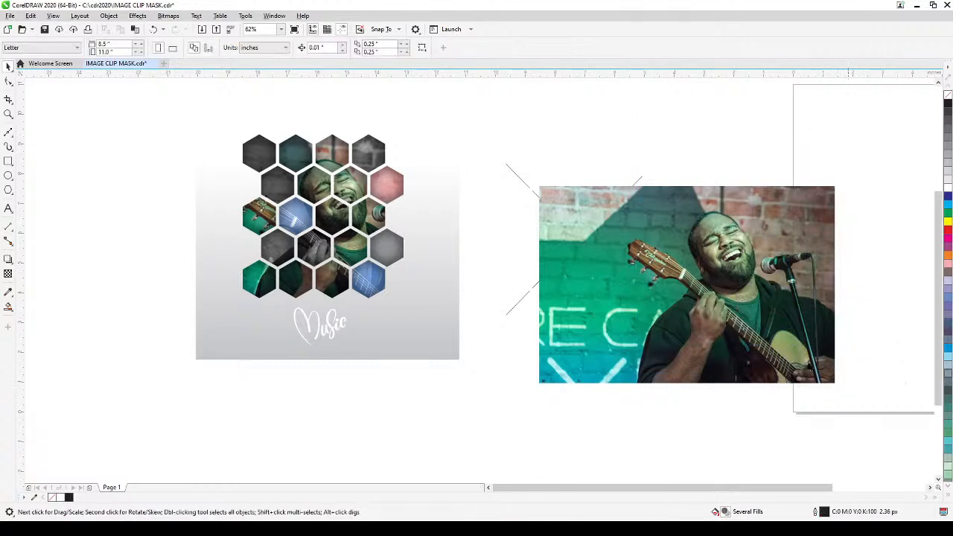
# Remove the leftover empty mosaic frame and re-paste the cut photo to the right of the finished design.
pyautogui.click(754, 316)
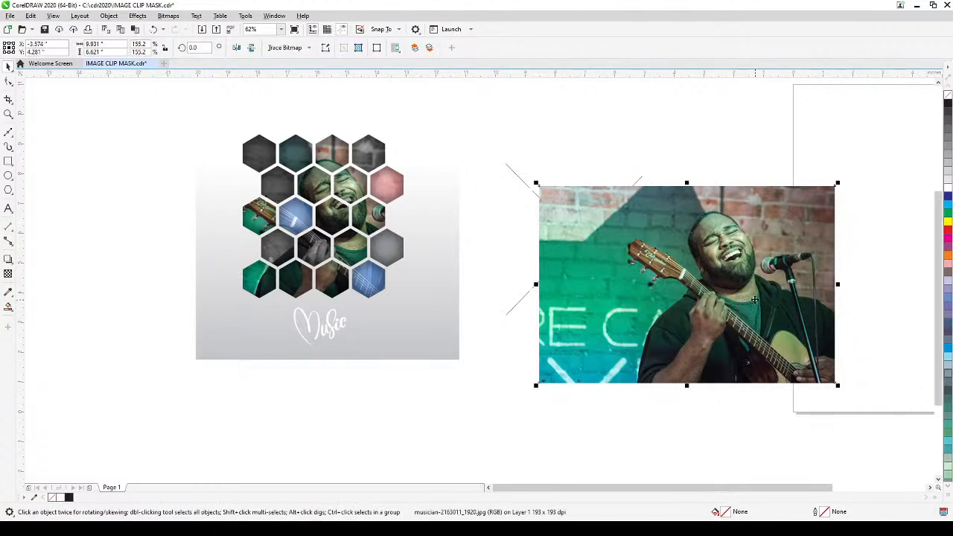
pyautogui.press('Delete')
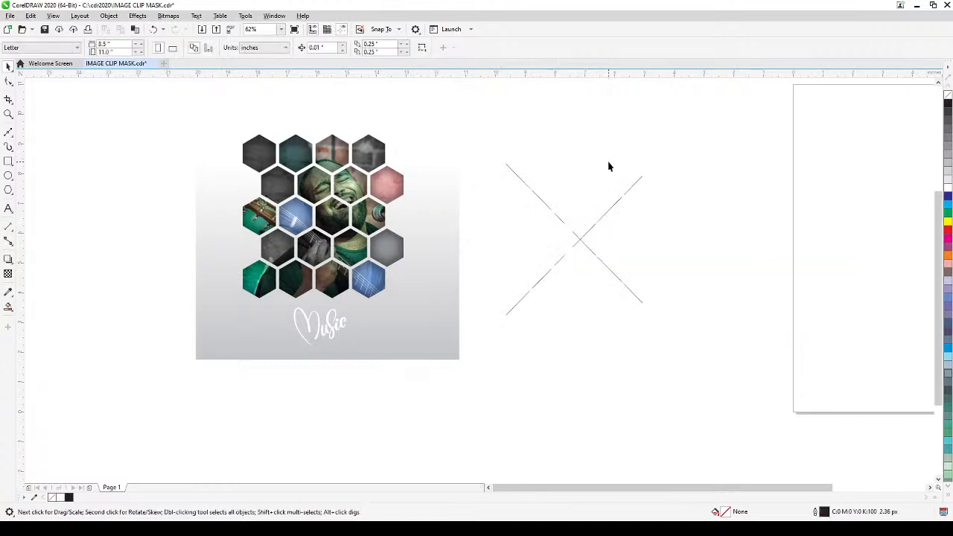
pyautogui.moveTo(488, 137); pyautogui.dragTo(754, 390)
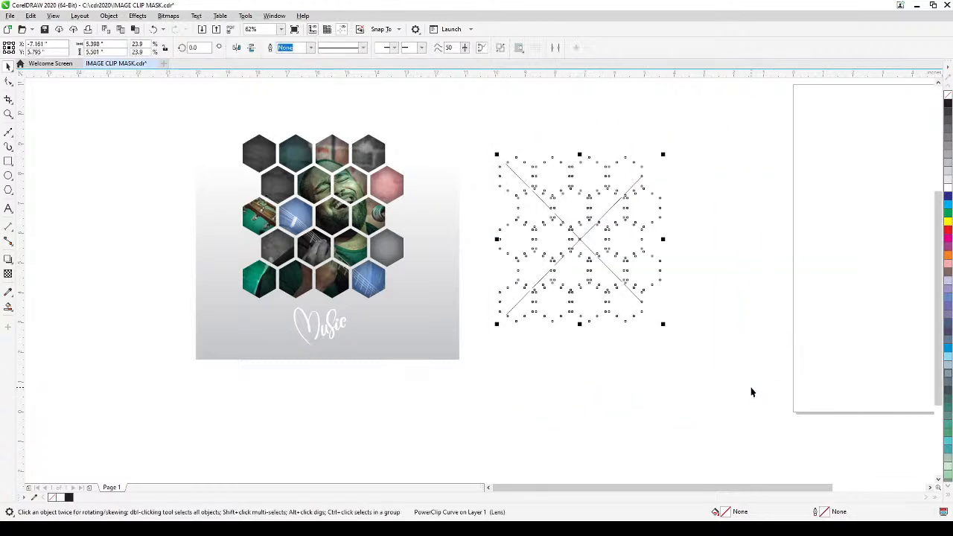
pyautogui.press('Delete')
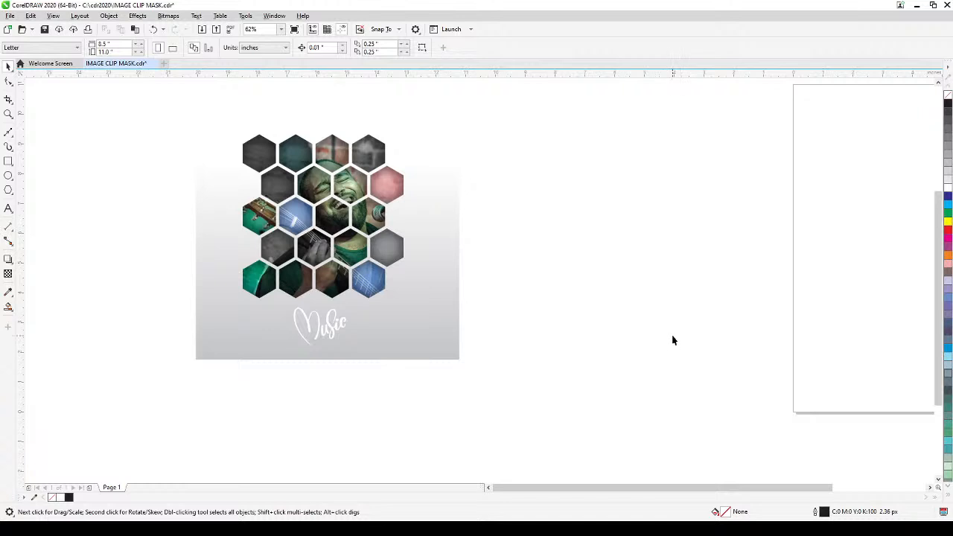
pyautogui.hotkey('ctrl', 'v')
pyautogui.moveTo(673, 337); pyautogui.dragTo(619, 295)
# Draw a regular six-sided polygon about 1.01 by 1.17 inches between the mosaic and the photo.
pyautogui.scroll(3, 385, 259)
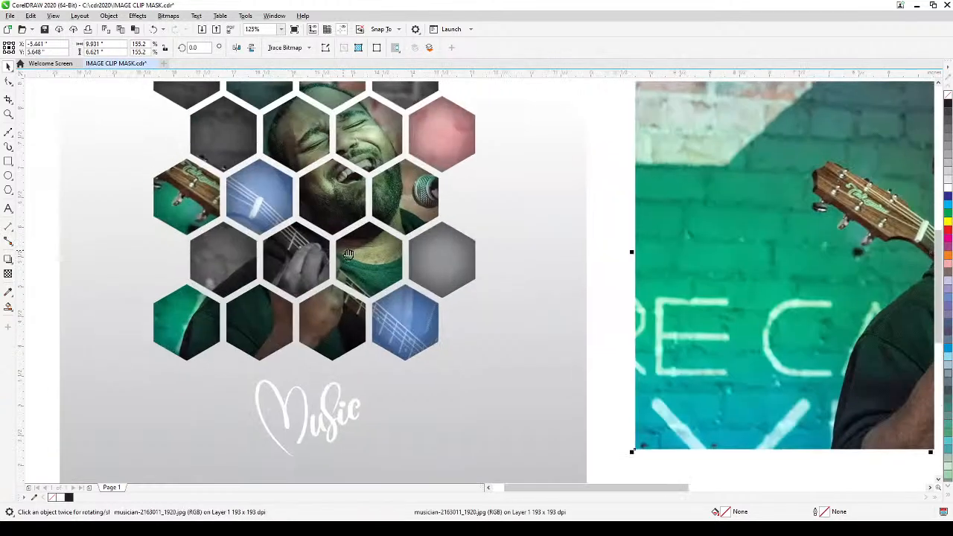
pyautogui.moveTo(392, 330); pyautogui.dragTo(333, 318)
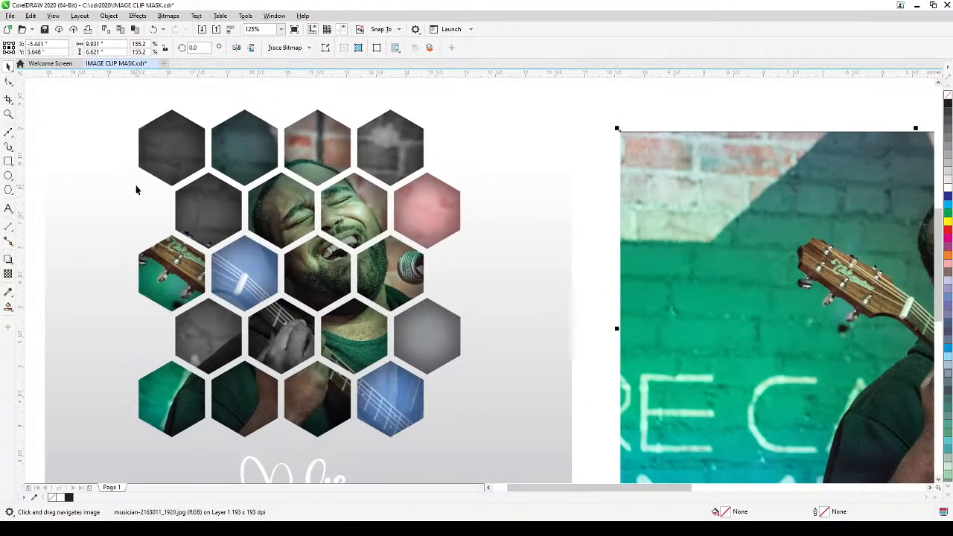
pyautogui.click(7, 190)
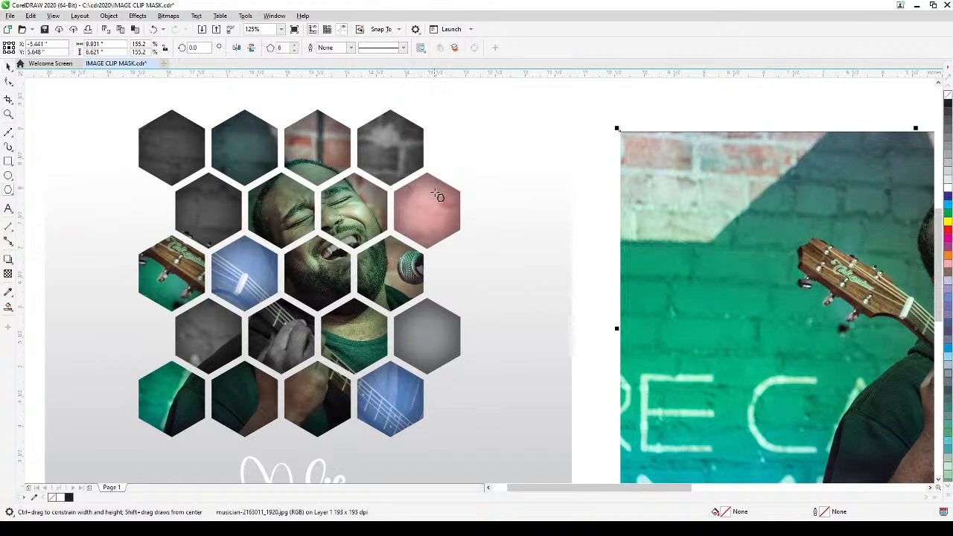
pyautogui.moveTo(506, 118); pyautogui.dragTo(549, 180)
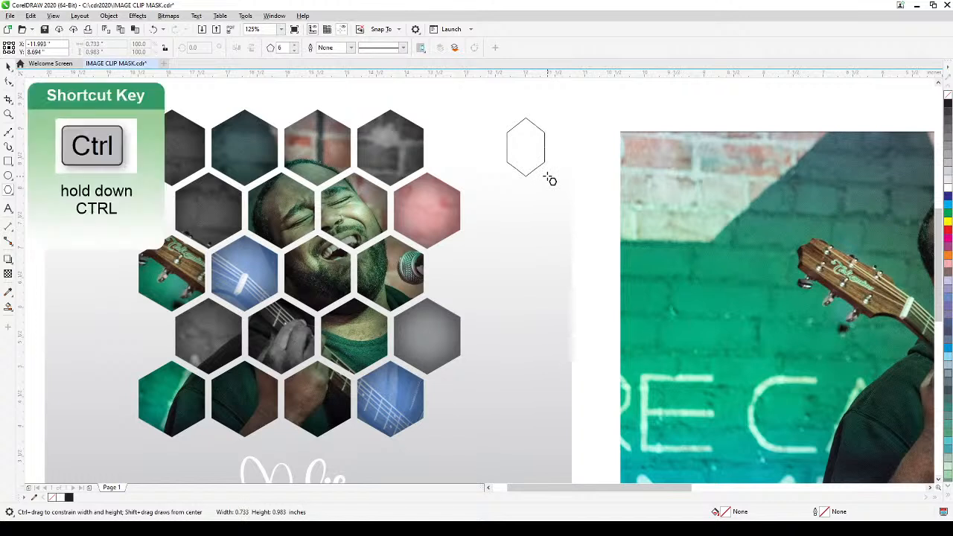
pyautogui.moveTo(549, 180); pyautogui.dragTo(564, 186)
pyautogui.click(8, 69)
pyautogui.click(600, 325)
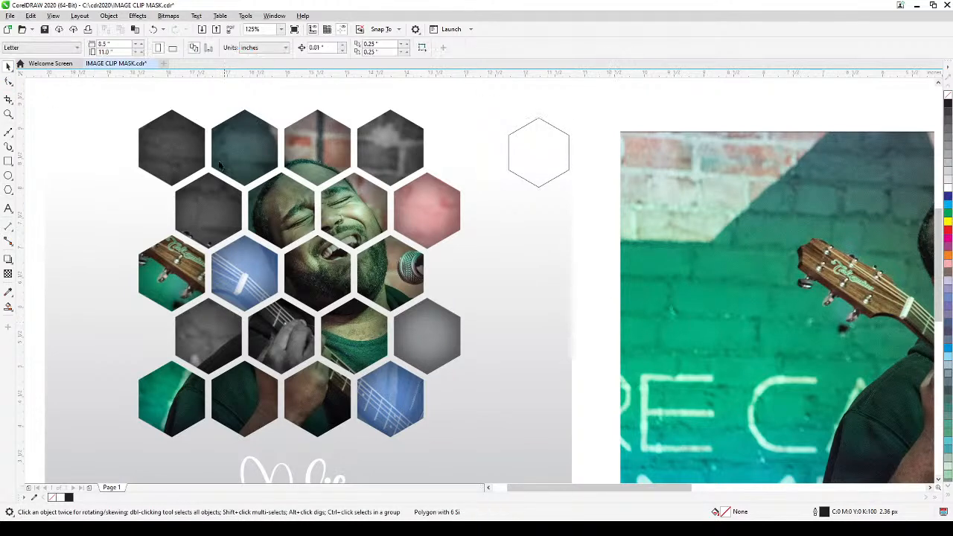
# Move the photo farther right and place the new hexagon in the cleared space beside the design.
pyautogui.moveTo(649, 265); pyautogui.dragTo(845, 259)
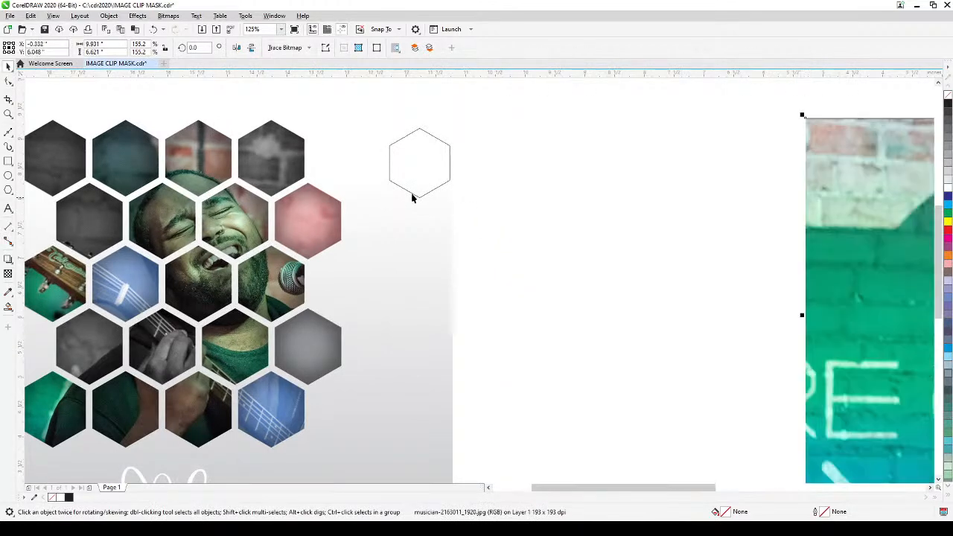
pyautogui.click(408, 191)
pyautogui.moveTo(454, 189); pyautogui.dragTo(486, 187)
# Duplicate the hexagon in place and move the copy directly right, level with the original, leaving a small gap.
pyautogui.press('KP_Add')
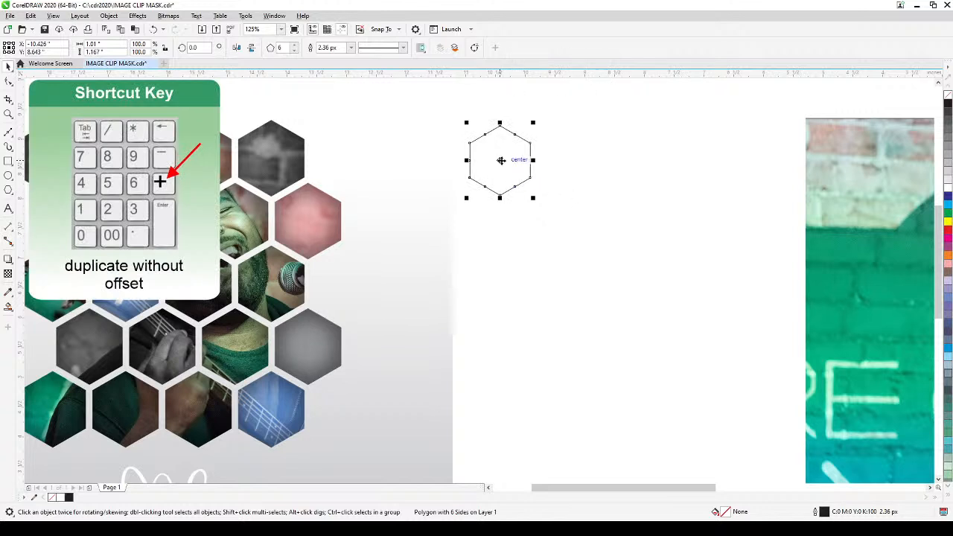
pyautogui.moveTo(500, 160); pyautogui.dragTo(565, 177)
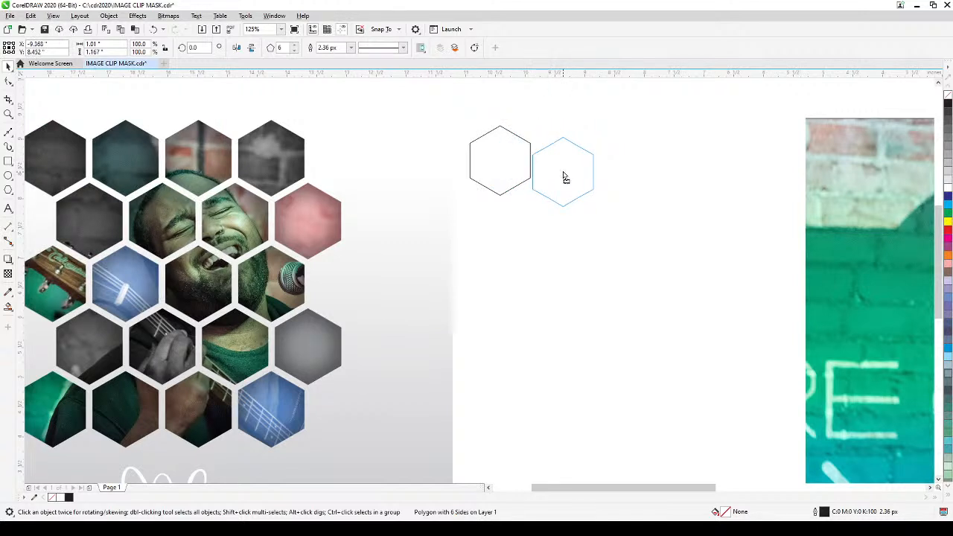
pyautogui.moveTo(563, 178)
pyautogui.mouseDown()
pyautogui.moveTo(570, 166)
pyautogui.moveTo(568, 174)
pyautogui.mouseUp()
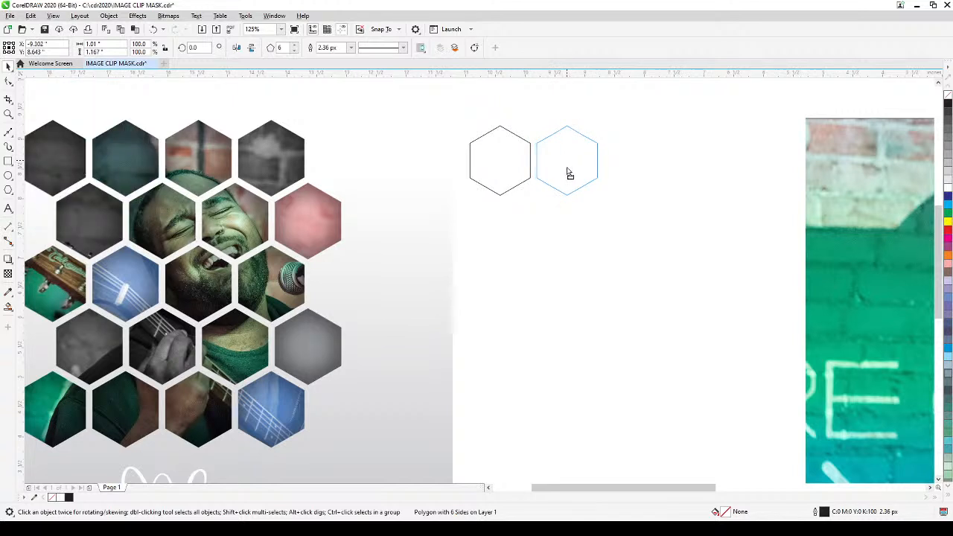
pyautogui.moveTo(568, 174); pyautogui.dragTo(569, 174)
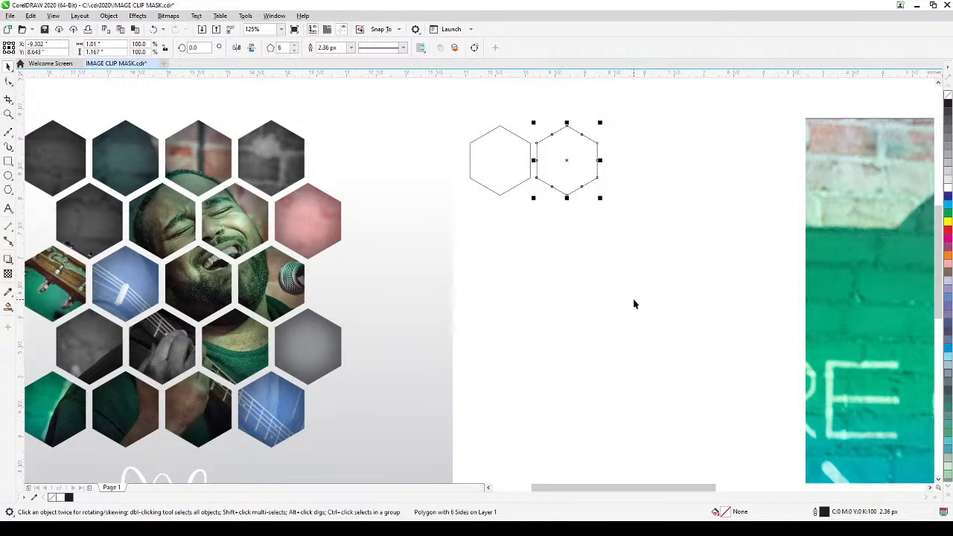
pyautogui.press('KP_Add')
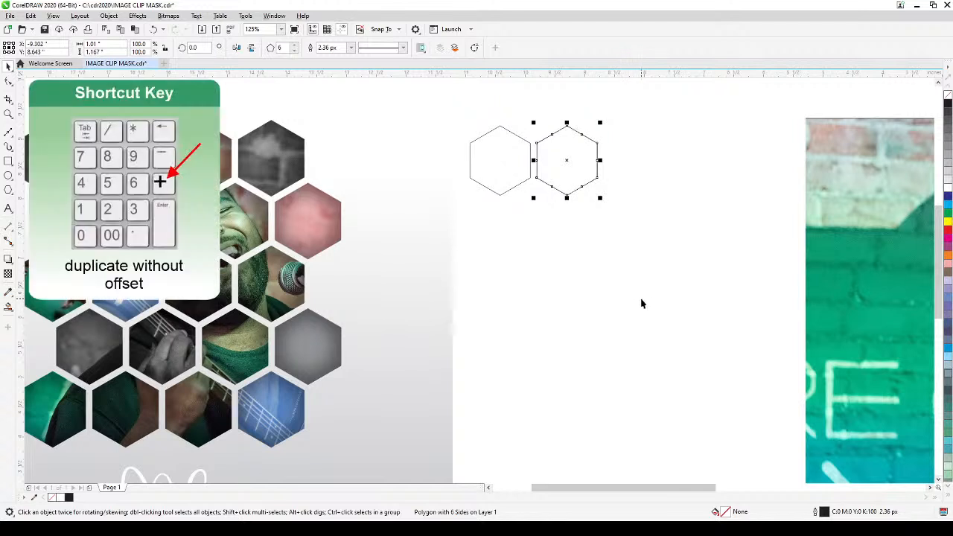
pyautogui.hotkey('ctrl', 'd')
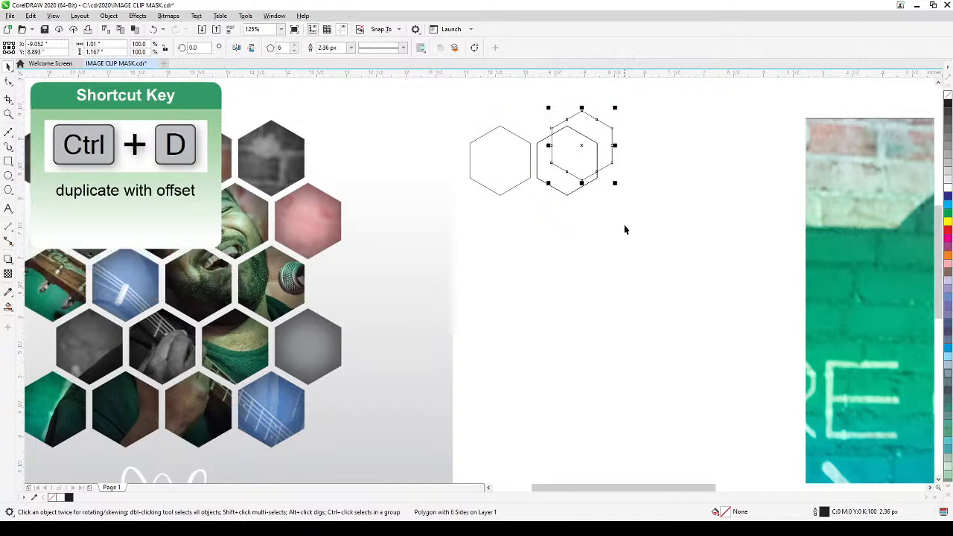
pyautogui.press('Delete')
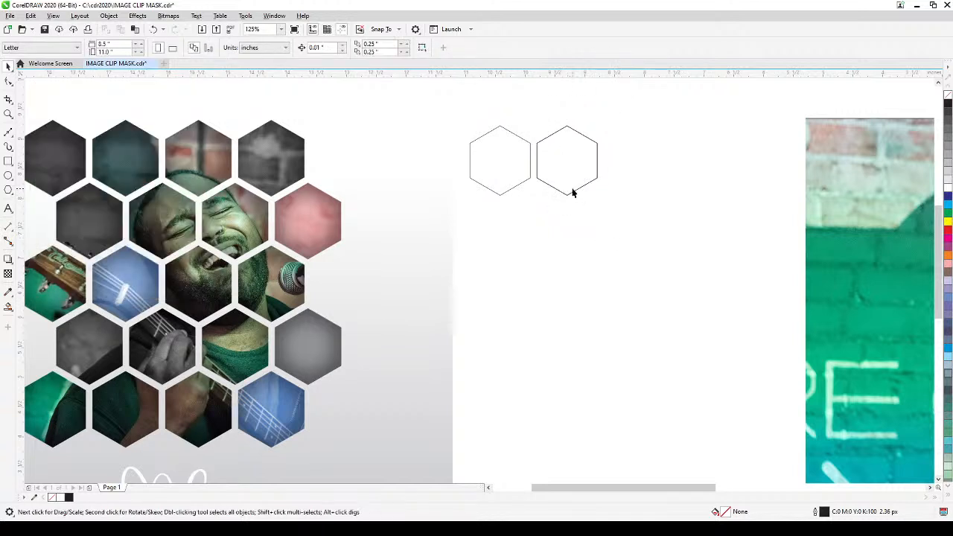
pyautogui.click(574, 192)
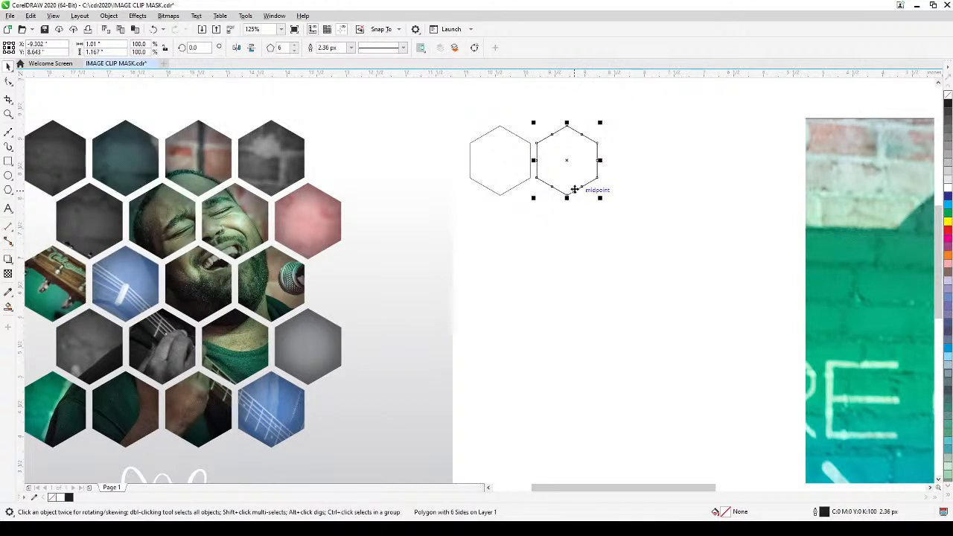
pyautogui.moveTo(574, 190); pyautogui.dragTo(608, 196)
pyautogui.press('Delete')
# Duplicate the second hexagon to its right with the same gap, and repeat the duplicate to complete a row of four.
pyautogui.click(575, 193)
pyautogui.press('KP_Add')
pyautogui.moveTo(565, 158); pyautogui.dragTo(637, 182)
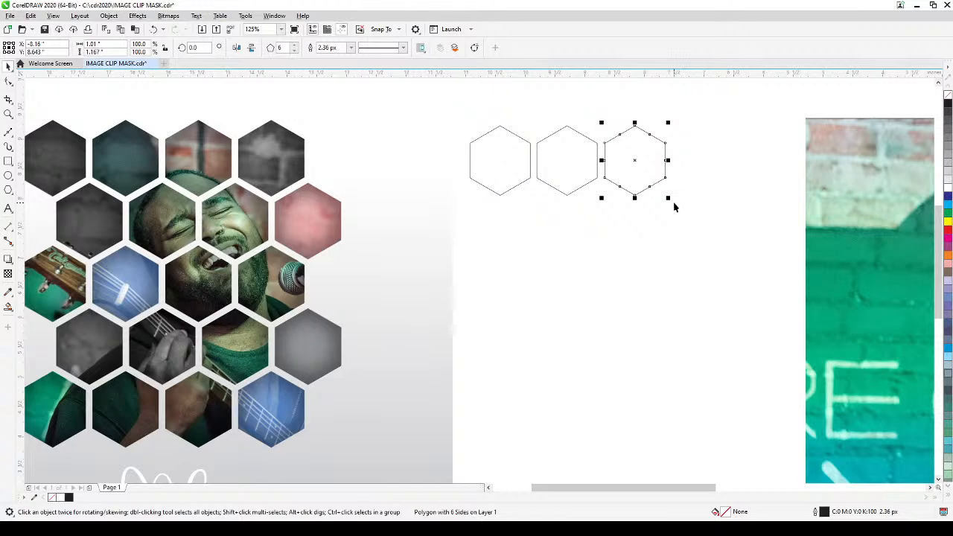
pyautogui.hotkey('ctrl', 'd')
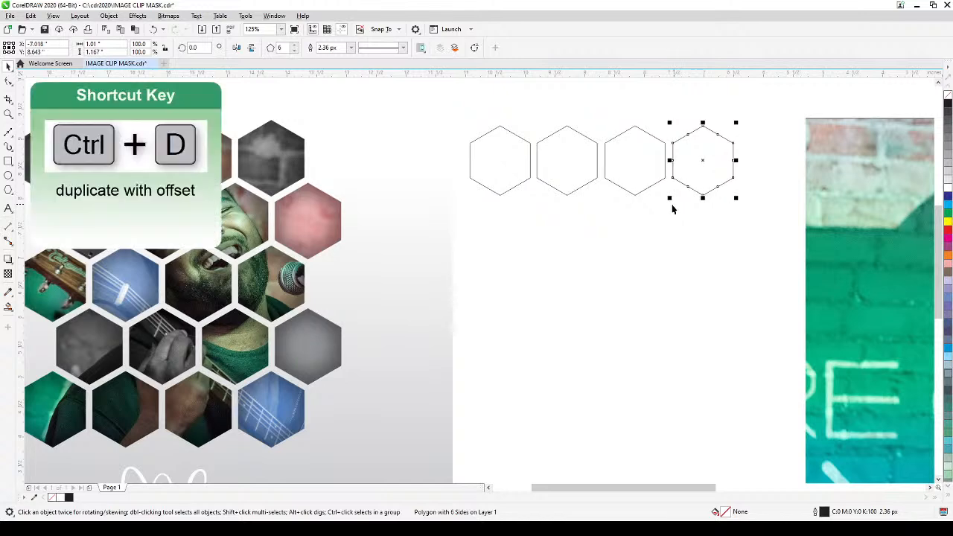
pyautogui.click(661, 268)
# Duplicate the row of four hexagons and nest the copy beneath it, shifted half a hexagon right with the same gap.
pyautogui.moveTo(661, 268); pyautogui.dragTo(708, 260)
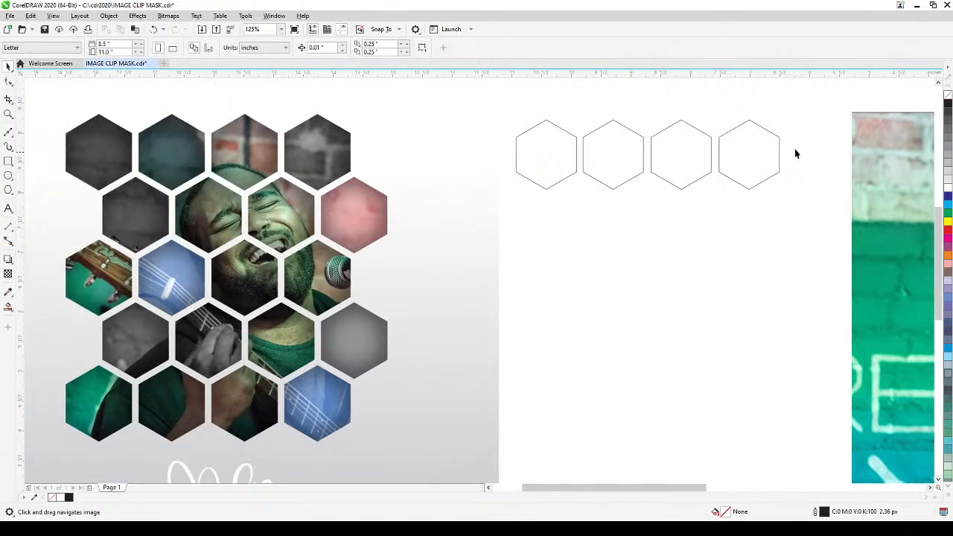
pyautogui.moveTo(794, 116); pyautogui.dragTo(484, 228)
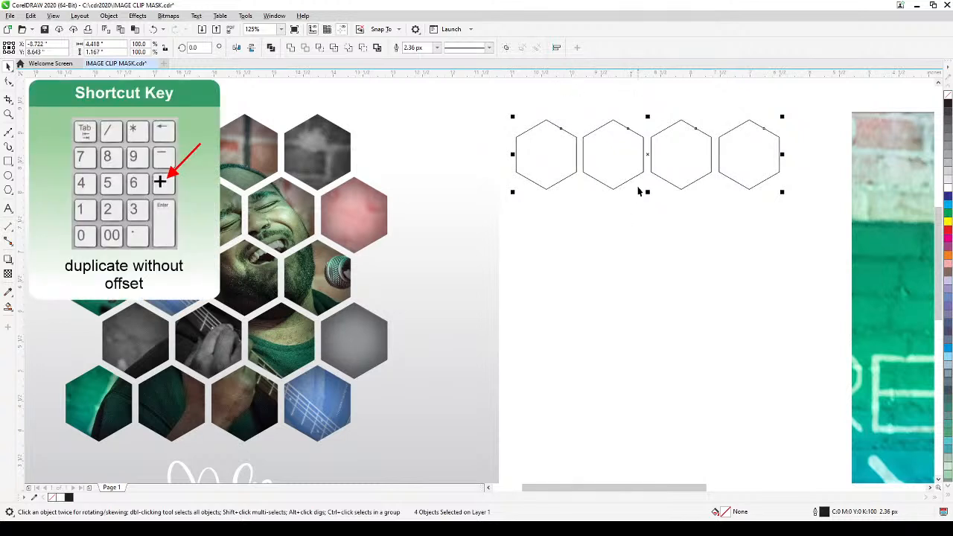
pyautogui.press('KP_Add')
pyautogui.moveTo(647, 176); pyautogui.dragTo(669, 235)
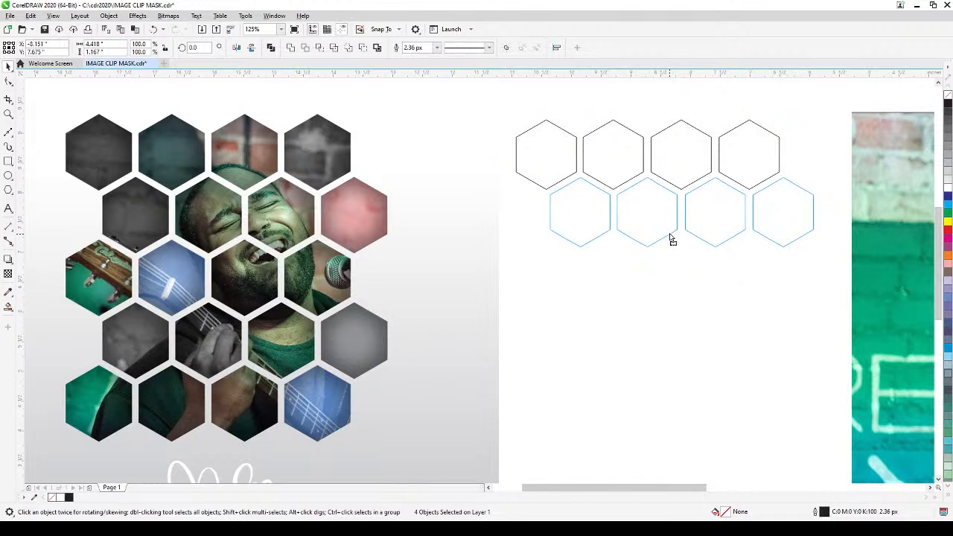
pyautogui.moveTo(672, 239); pyautogui.dragTo(671, 236)
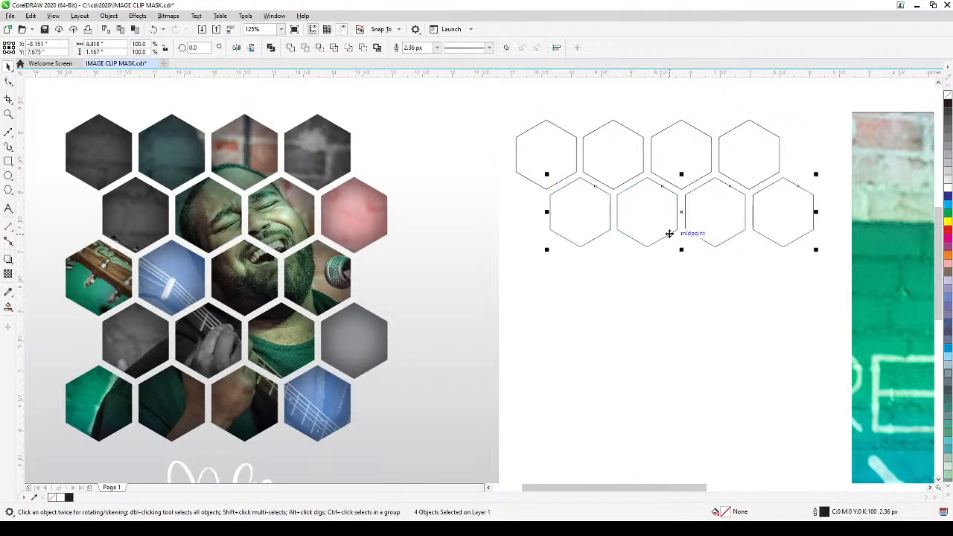
pyautogui.click(670, 313)
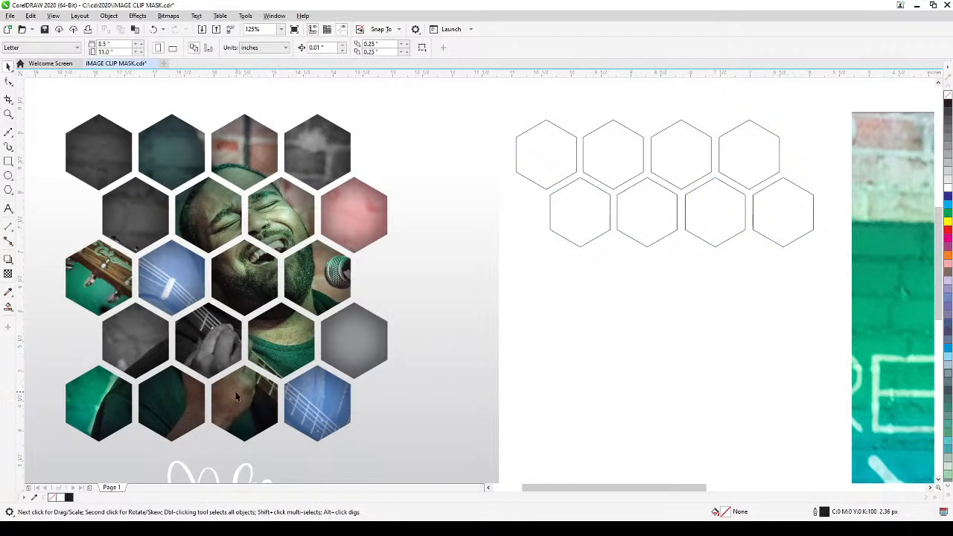
# Duplicate both hexagon rows in place and move the copies straight down to form the third and fourth rows.
pyautogui.moveTo(739, 201); pyautogui.dragTo(485, 272)
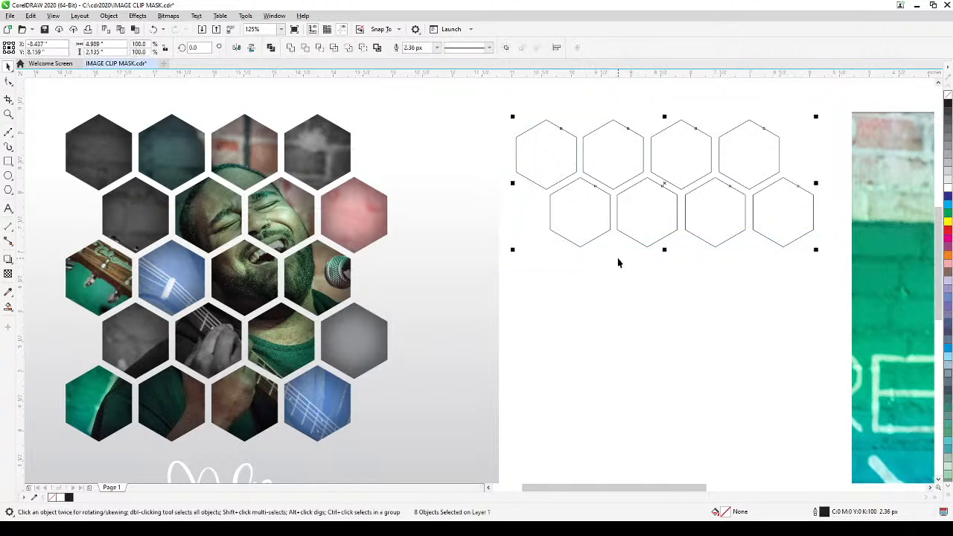
pyautogui.press('KP_Add')
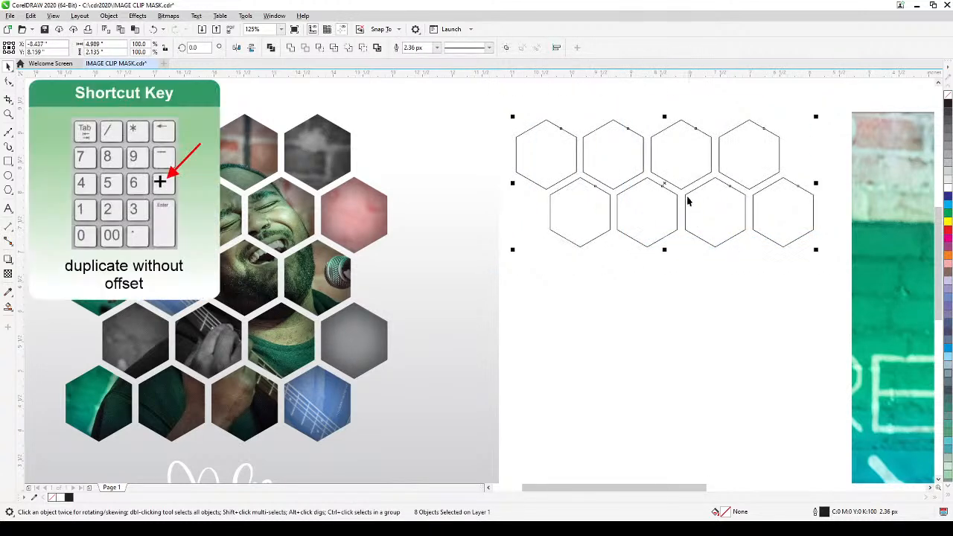
pyautogui.moveTo(665, 183); pyautogui.dragTo(673, 298)
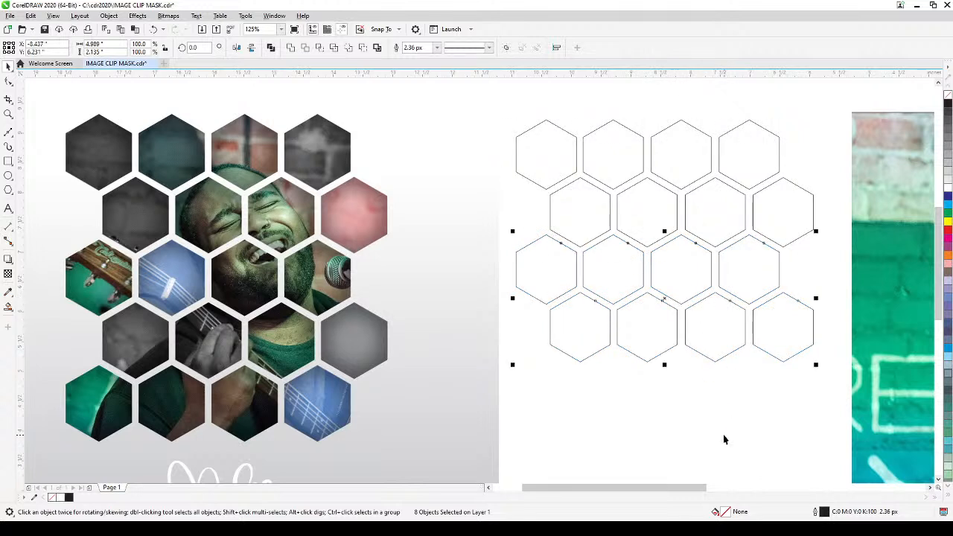
# Duplicate the fourth row of hexagons and nest the copy below it, shifted half a hexagon left as the fifth row.
pyautogui.click(516, 425)
pyautogui.moveTo(516, 413); pyautogui.dragTo(829, 283)
pyautogui.press('KP_Add')
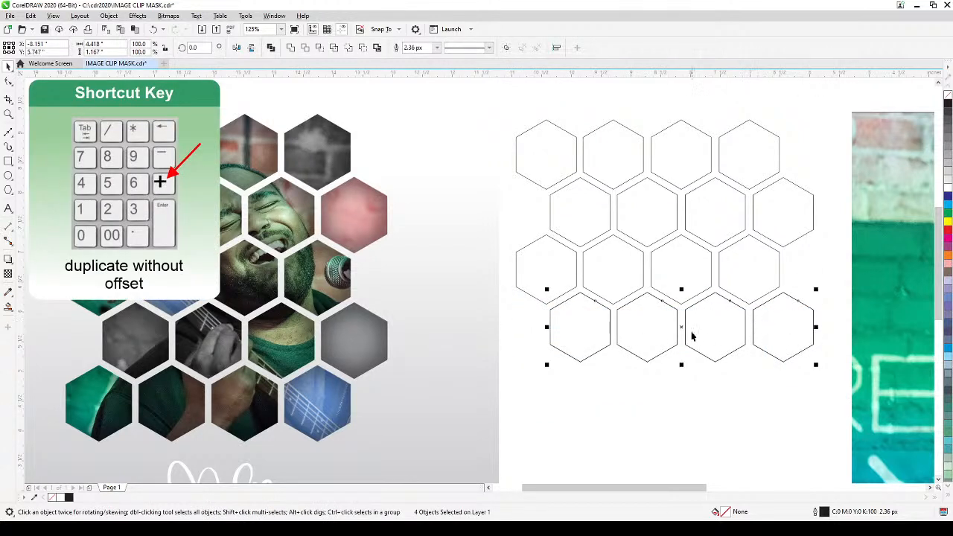
pyautogui.moveTo(680, 327)
pyautogui.mouseDown()
pyautogui.moveTo(689, 383)
pyautogui.moveTo(704, 389)
pyautogui.moveTo(674, 398)
pyautogui.moveTo(654, 389)
pyautogui.mouseUp()
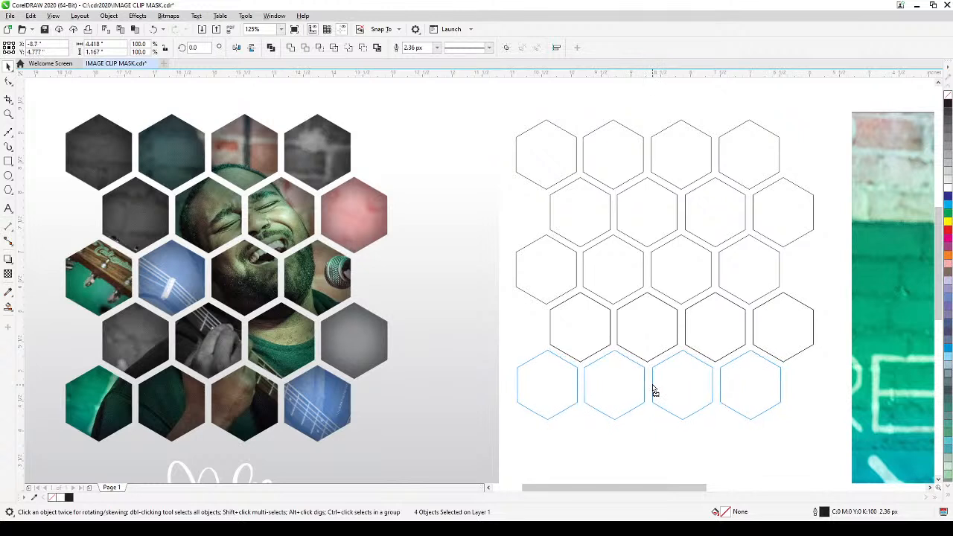
pyautogui.moveTo(653, 390); pyautogui.dragTo(586, 426)
pyautogui.click(687, 446)
# Combine all 20 hexagons of the honeycomb grid into a single curve.
pyautogui.scroll(-2, 669, 424)
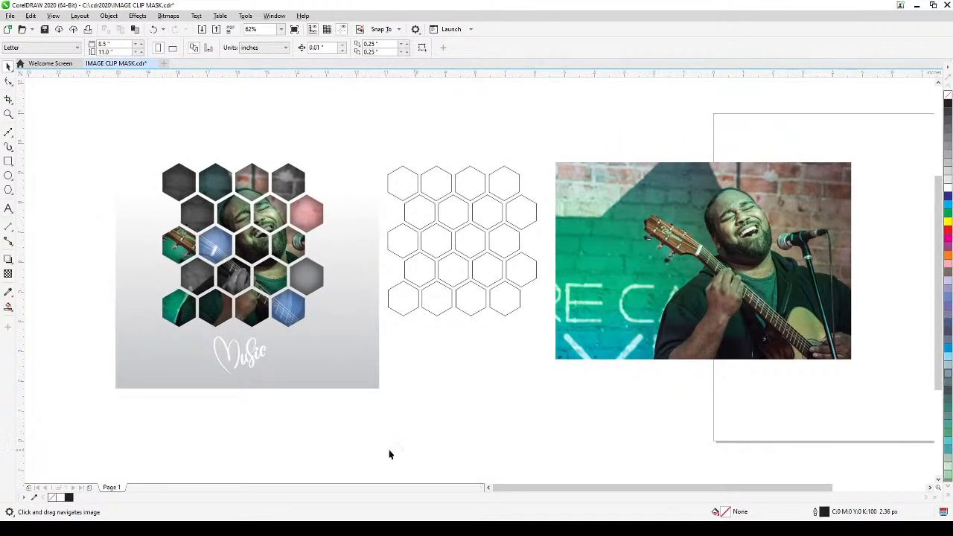
pyautogui.moveTo(360, 457); pyautogui.dragTo(548, 107)
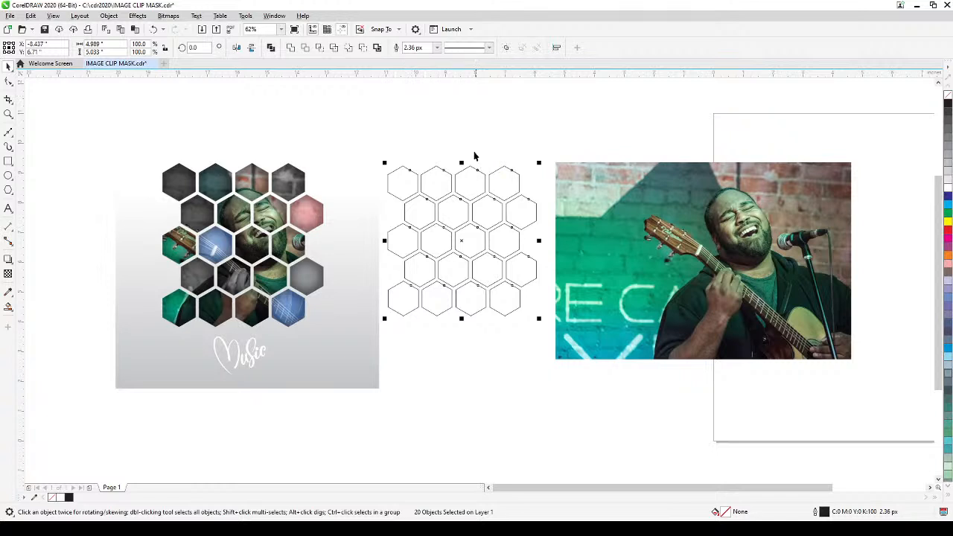
pyautogui.click(272, 47)
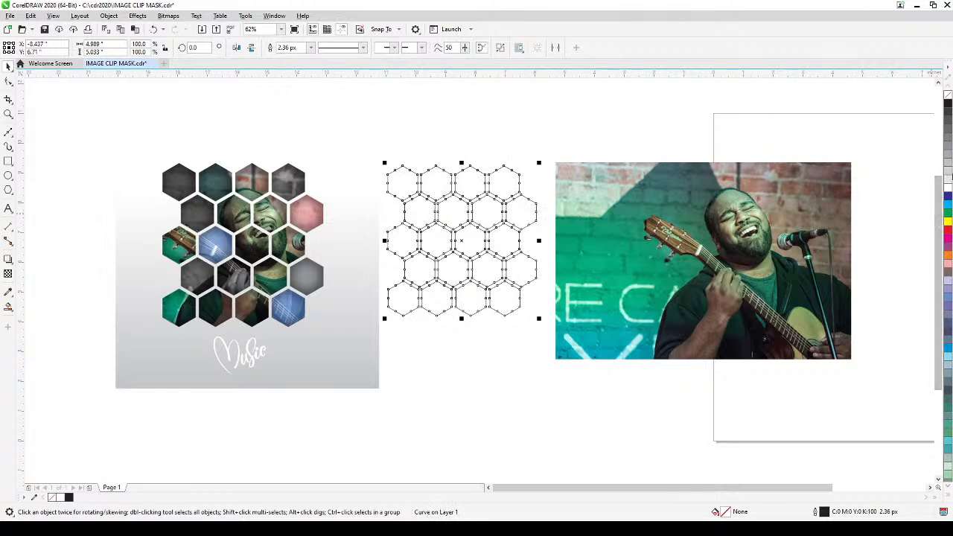
# Fill the combined hexagon grid with 20% black and remove its outline.
pyautogui.click(947, 175)
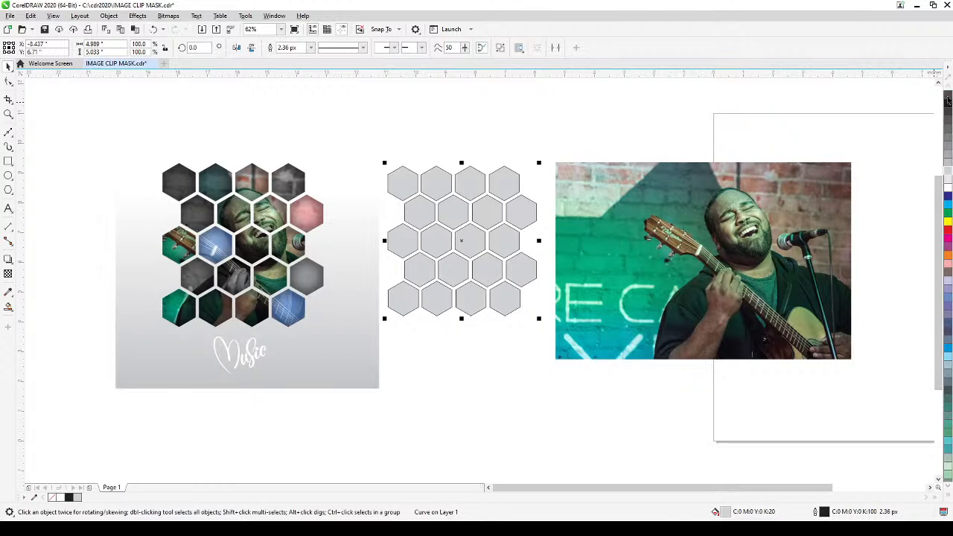
pyautogui.rightClick(947, 100)
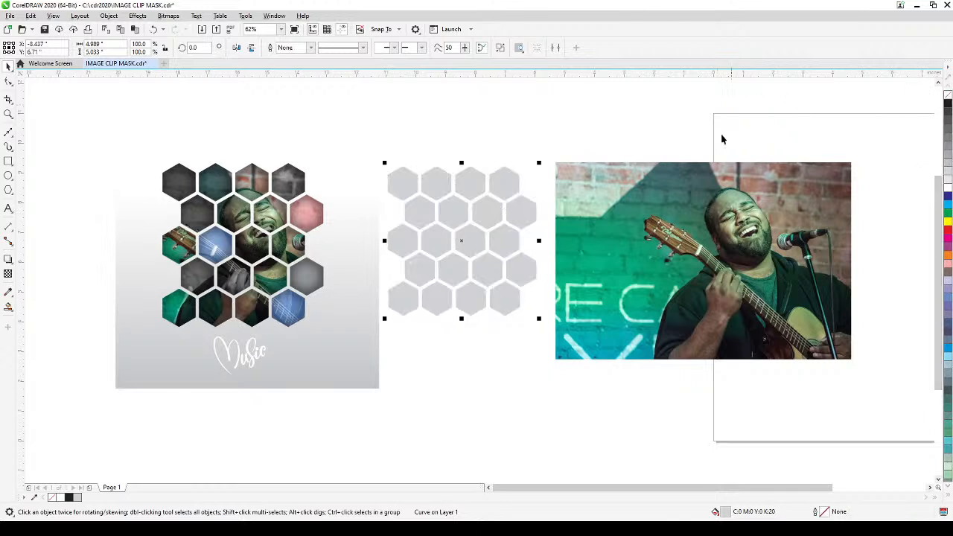
# Move the grey hexagon grid onto the photo so it covers the musician.
pyautogui.moveTo(531, 236); pyautogui.dragTo(787, 259)
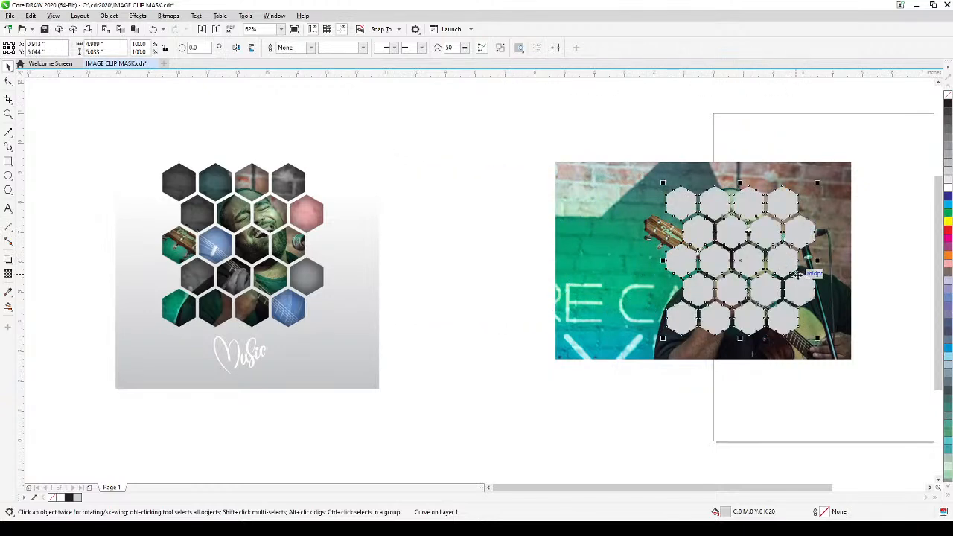
pyautogui.scroll(2, 808, 253)
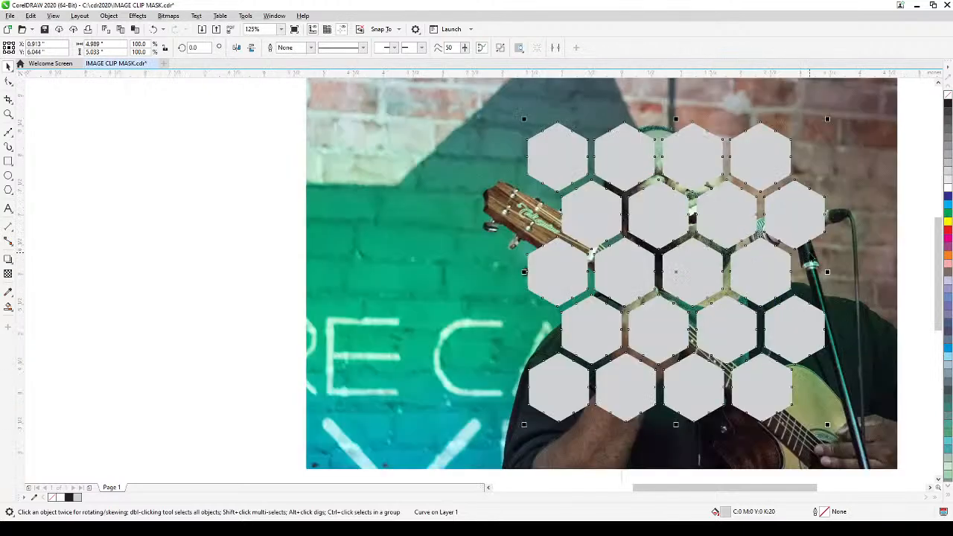
pyautogui.scroll(-2, 808, 253)
pyautogui.moveTo(807, 253); pyautogui.dragTo(733, 266)
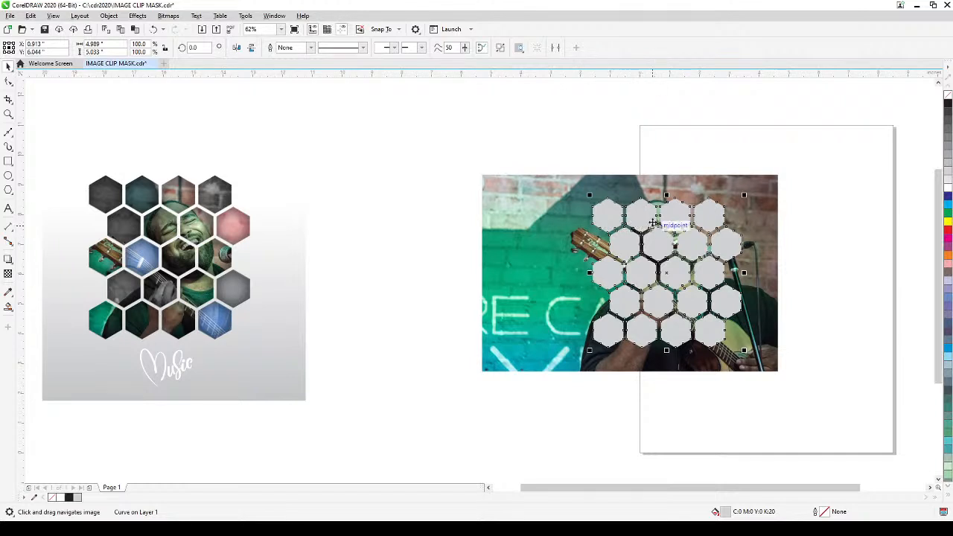
# Apply a uniform transparency of 50 to the hexagon grid so the photo shows through.
pyautogui.click(9, 274)
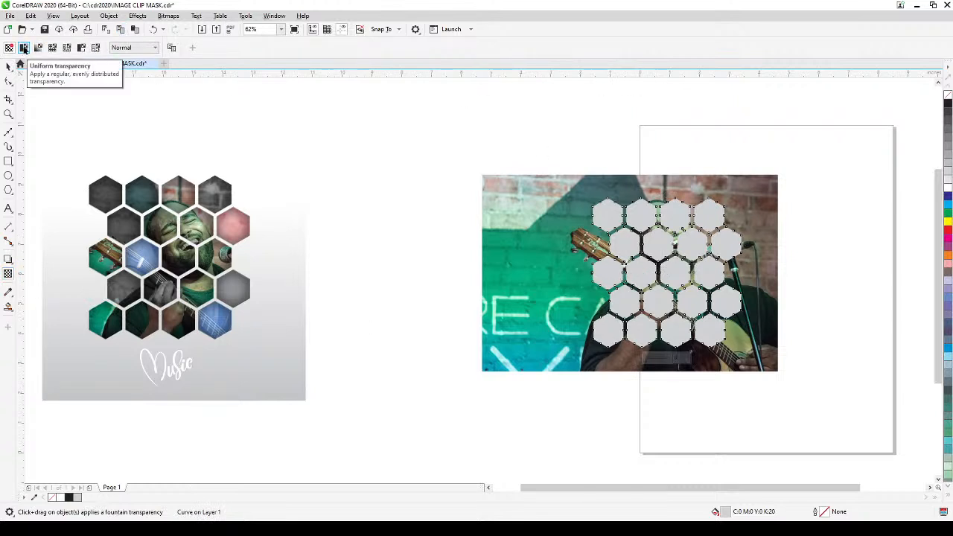
pyautogui.click(24, 47)
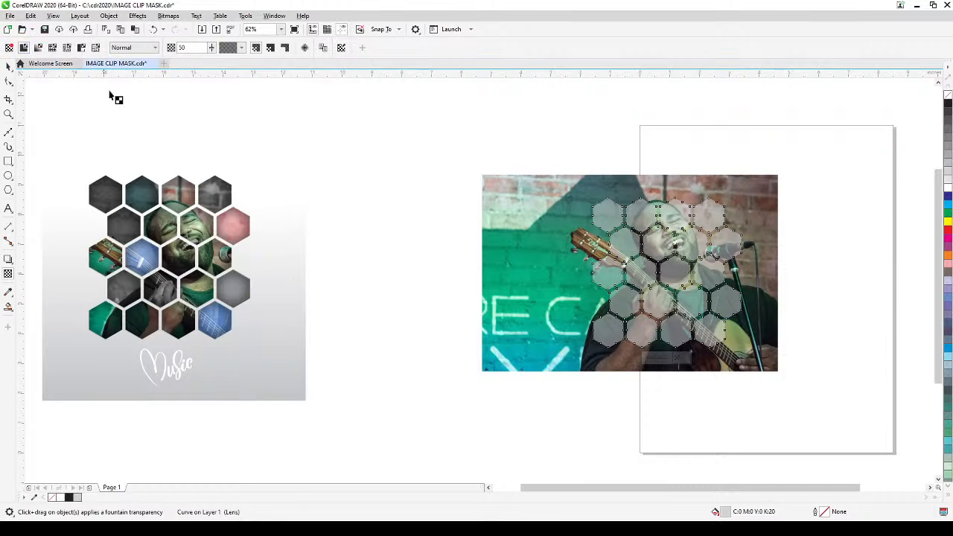
pyautogui.click(8, 66)
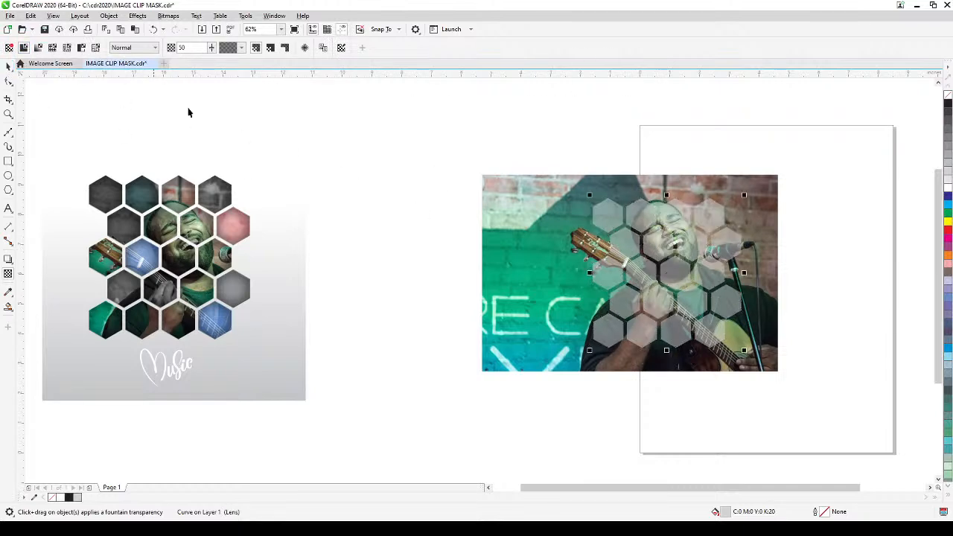
# Enlarge the hexagon grid proportionally to about 5.64 by 5.69 inches and position it over the musician's face, hand and guitar neck.
pyautogui.scroll(2, 679, 270)
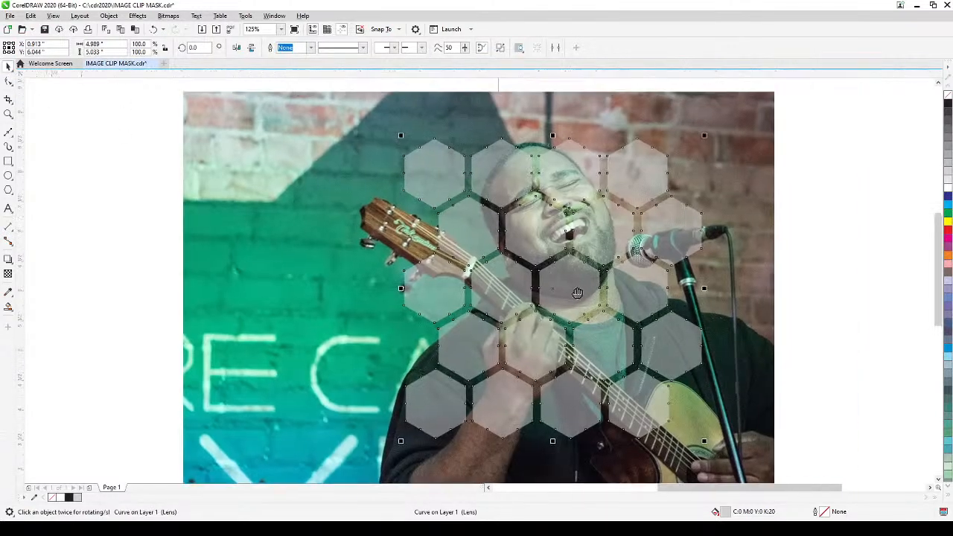
pyautogui.moveTo(576, 292); pyautogui.dragTo(556, 296)
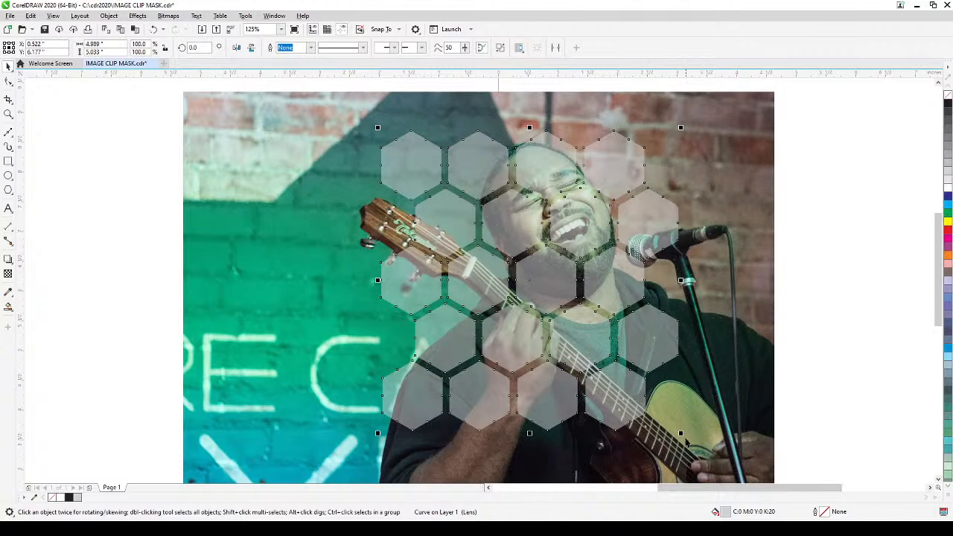
pyautogui.moveTo(680, 433); pyautogui.dragTo(694, 444)
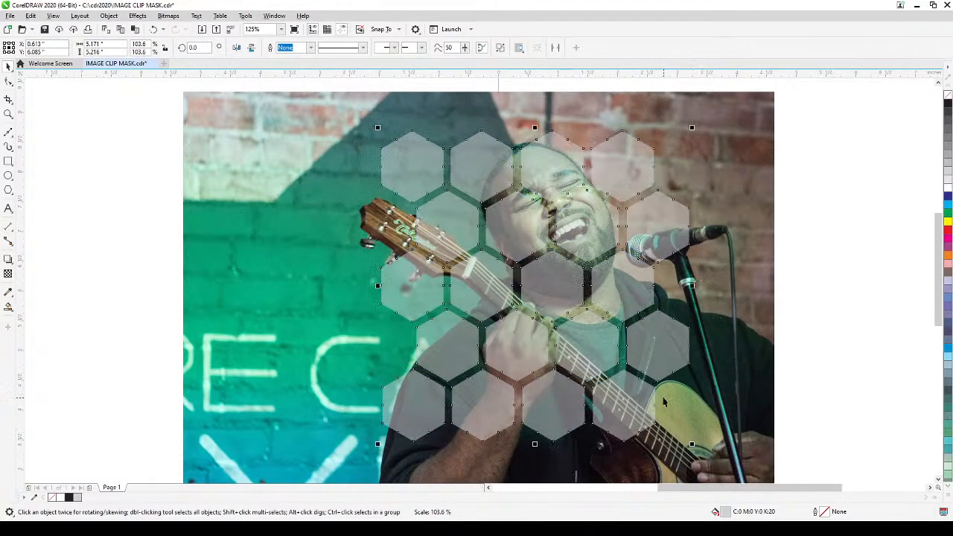
pyautogui.moveTo(650, 372); pyautogui.dragTo(655, 353)
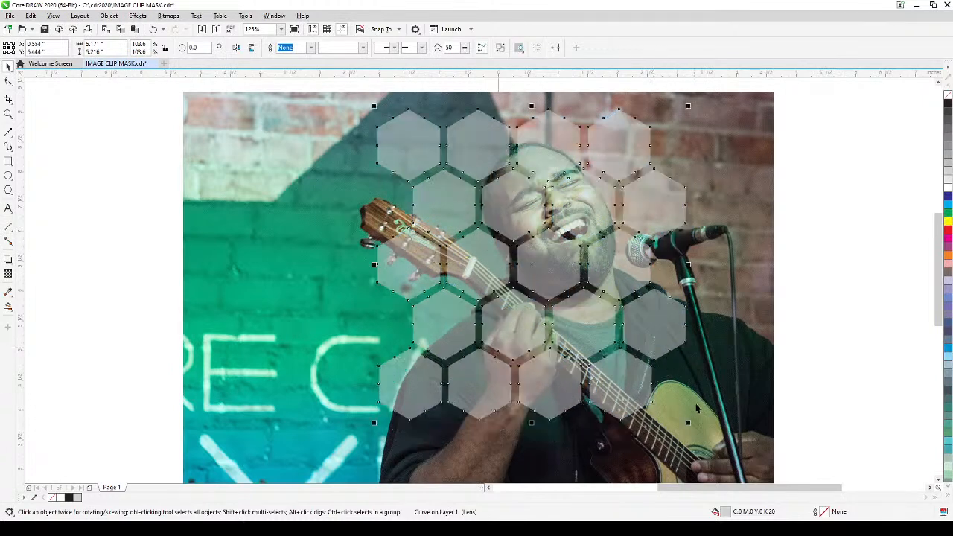
pyautogui.moveTo(688, 423); pyautogui.dragTo(703, 437)
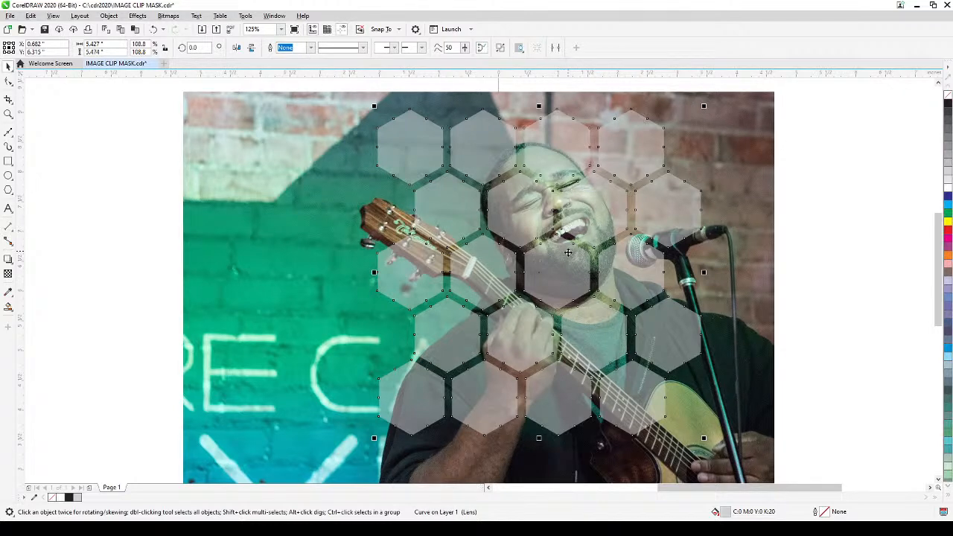
pyautogui.moveTo(567, 241); pyautogui.dragTo(604, 261)
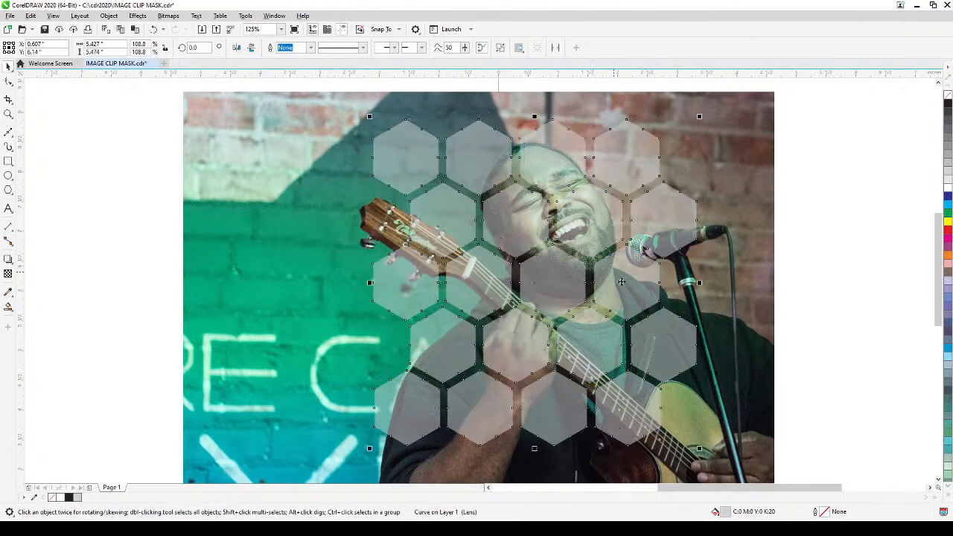
pyautogui.moveTo(677, 402); pyautogui.dragTo(661, 350)
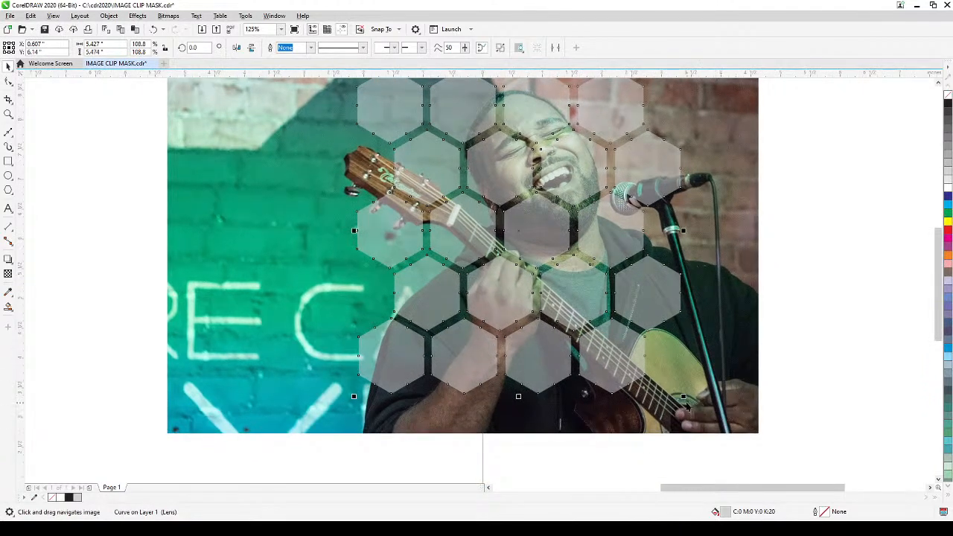
pyautogui.moveTo(683, 397); pyautogui.dragTo(698, 409)
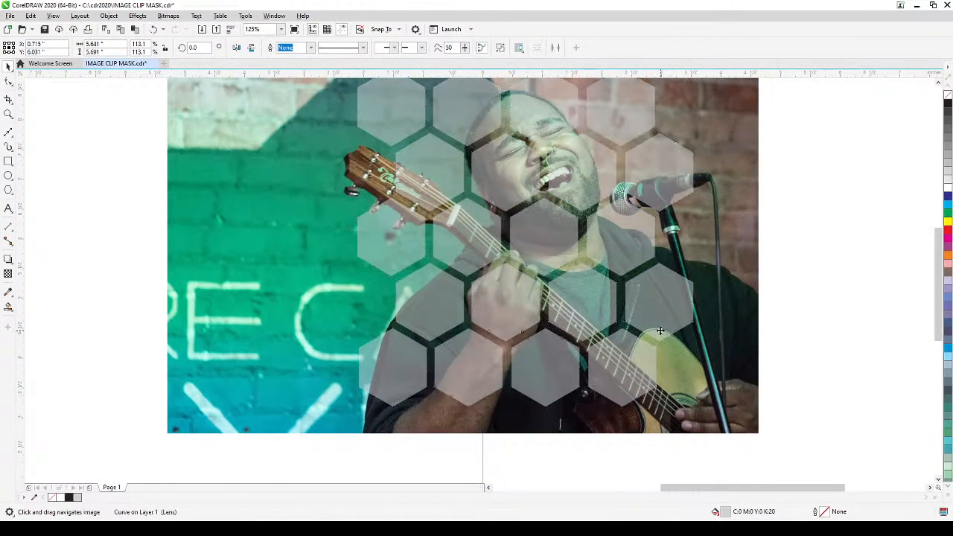
pyautogui.moveTo(650, 339)
pyautogui.mouseDown()
pyautogui.moveTo(638, 333)
pyautogui.moveTo(675, 328)
pyautogui.moveTo(669, 339)
pyautogui.mouseUp()
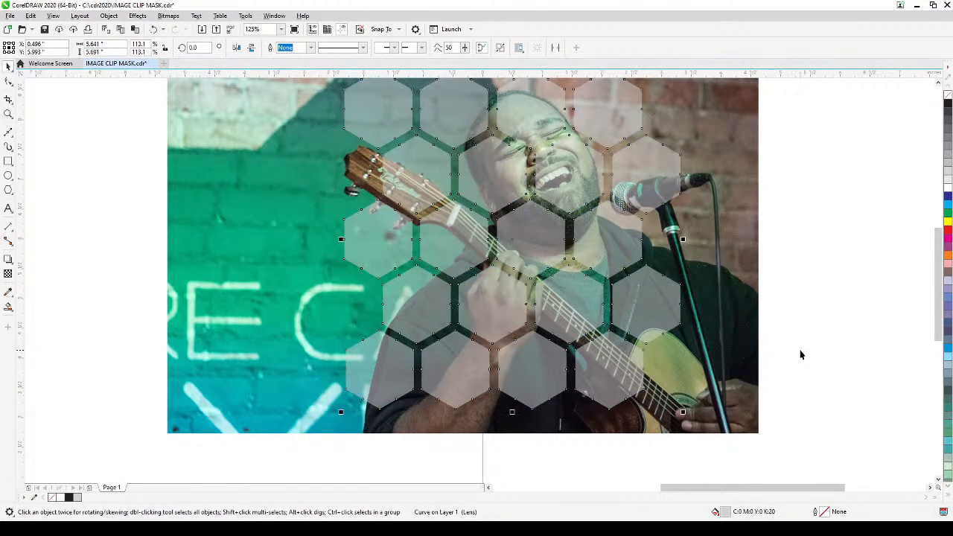
# PowerClip the musician photo inside the combined hexagon grid.
pyautogui.scroll(-2, 800, 355)
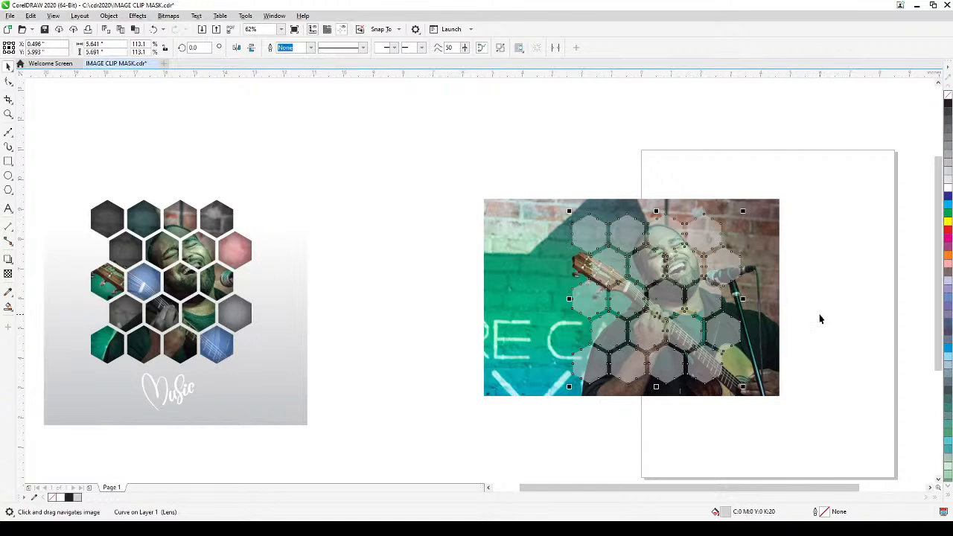
pyautogui.click(8, 114)
pyautogui.moveTo(455, 172); pyautogui.dragTo(769, 407)
pyautogui.click(8, 66)
pyautogui.click(505, 138)
pyautogui.click(620, 135)
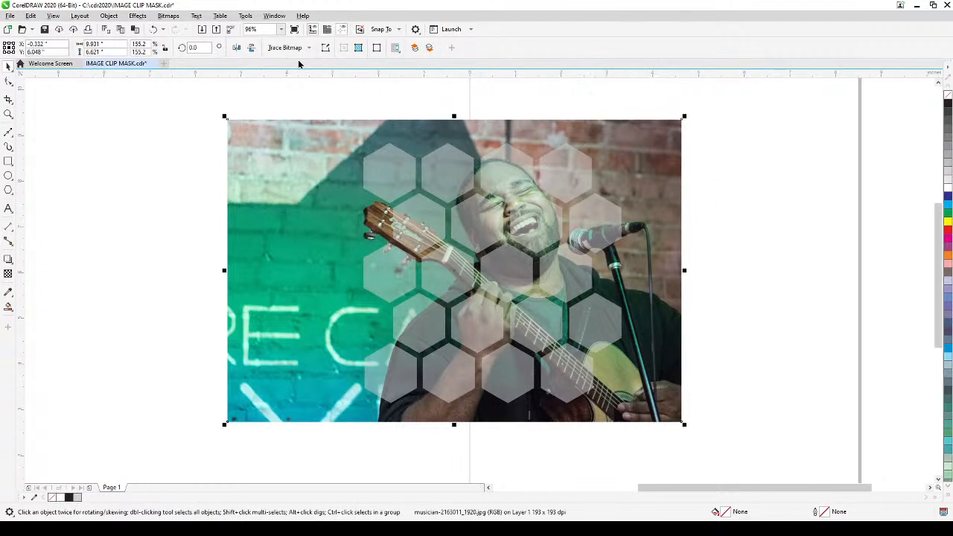
pyautogui.click(109, 17)
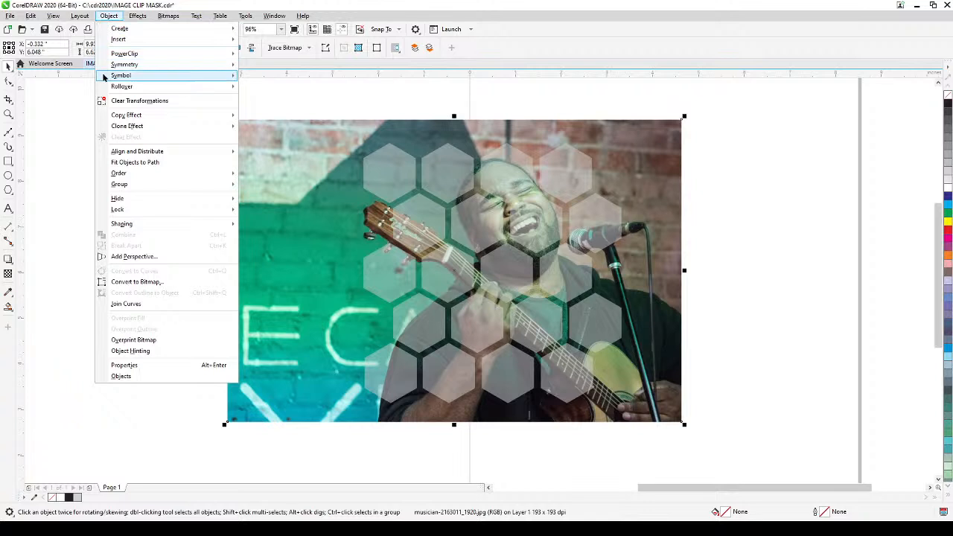
pyautogui.moveTo(122, 53)
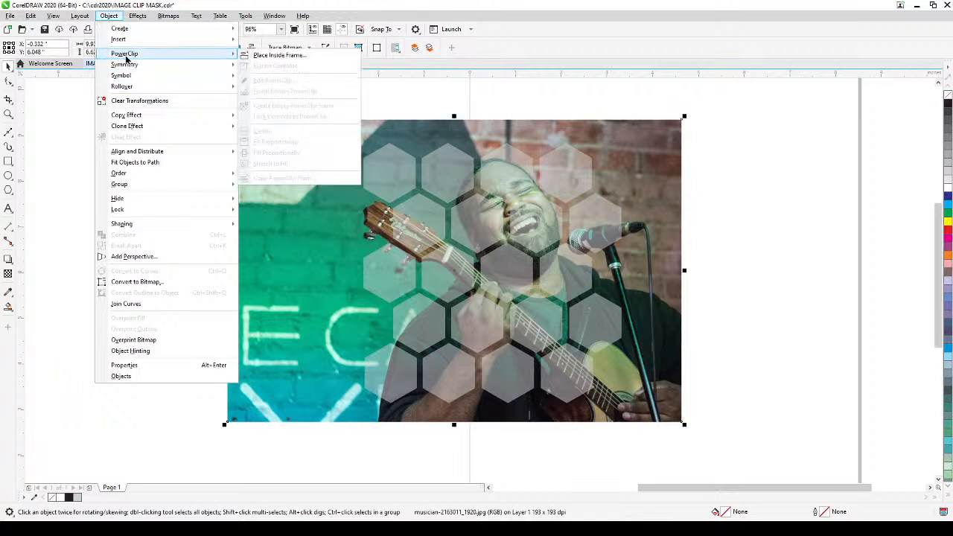
pyautogui.click(271, 58)
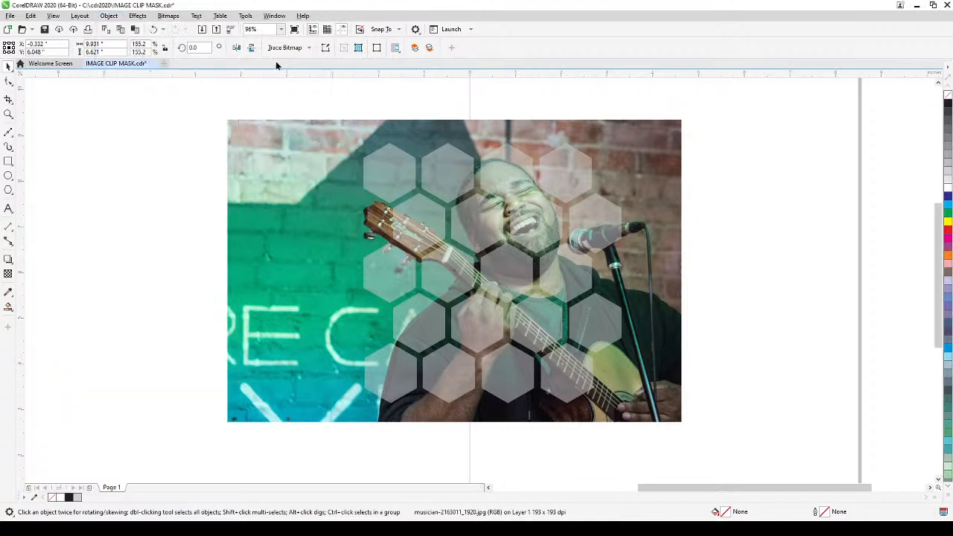
pyautogui.click(383, 160)
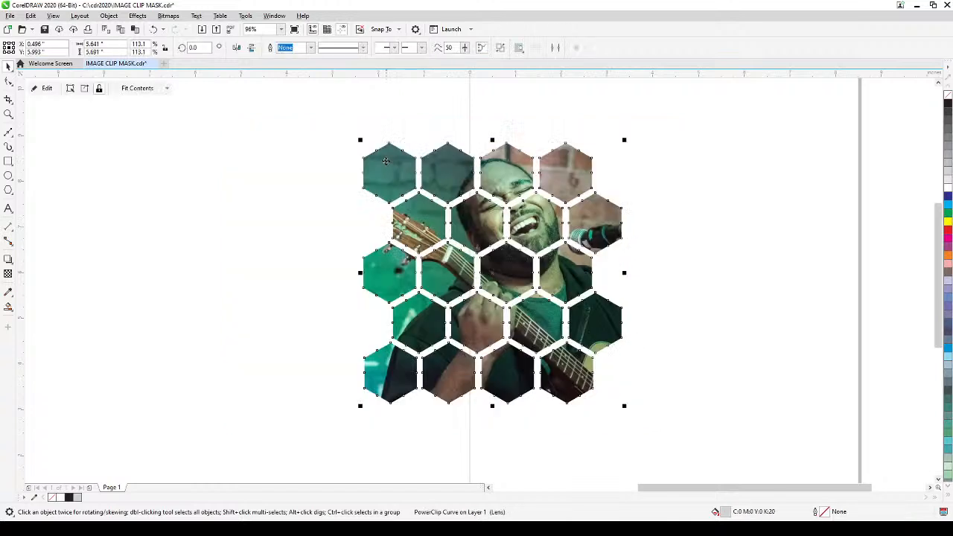
pyautogui.click(659, 278)
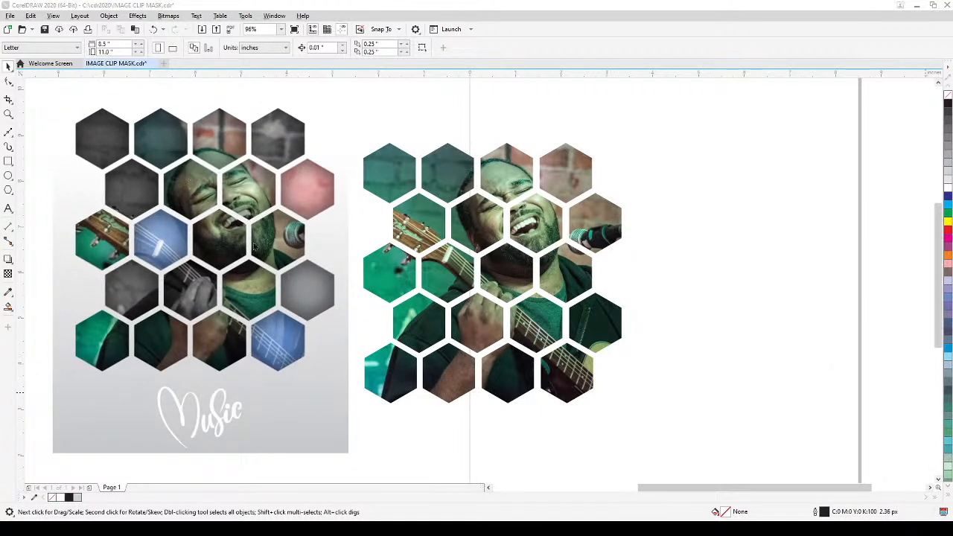
# Open the clipped photo inside the hexagon grid for content editing.
pyautogui.click(520, 227)
pyautogui.click(702, 269)
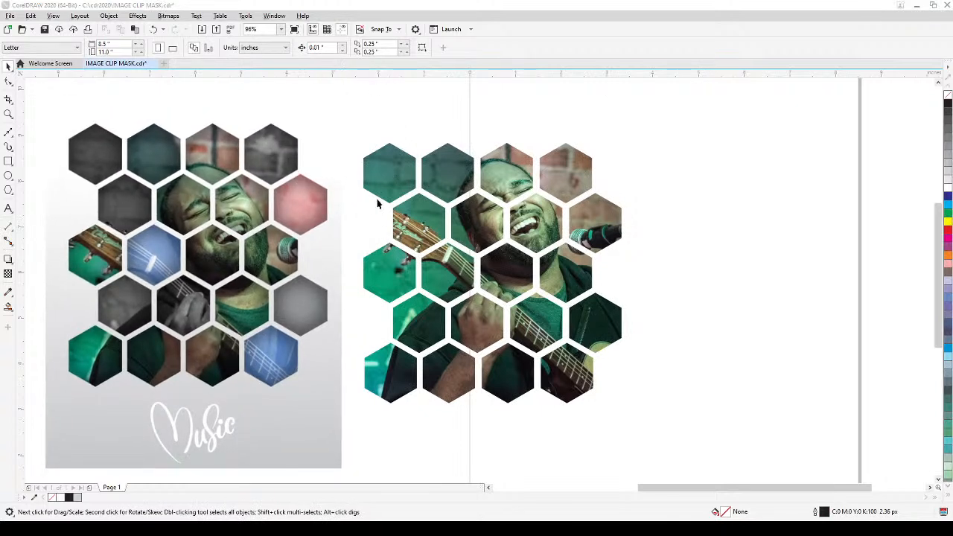
pyautogui.click(449, 180)
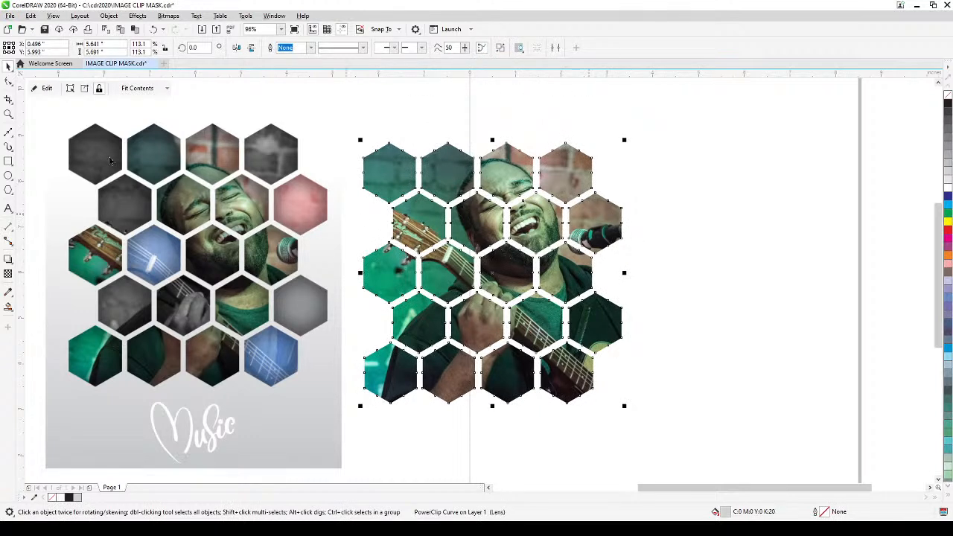
pyautogui.click(43, 89)
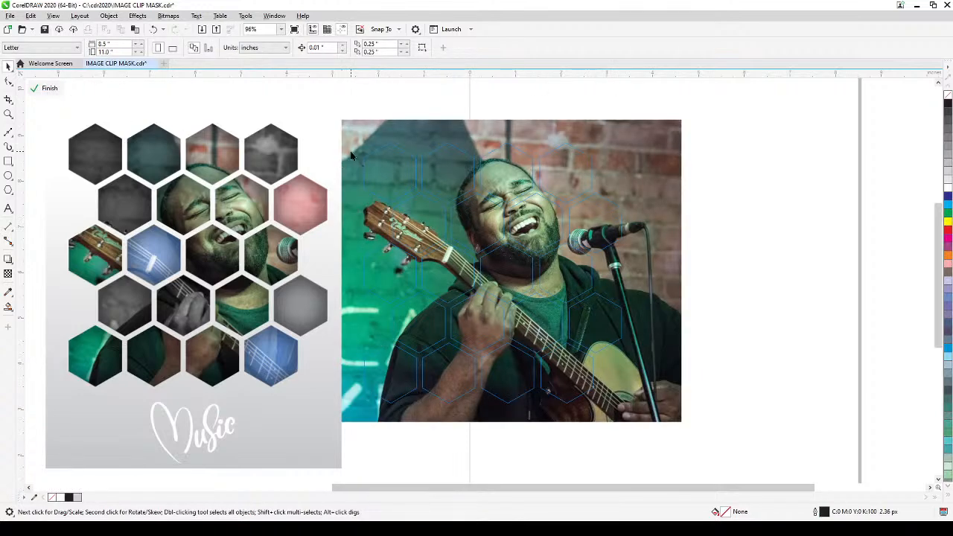
# Draw a six-sided polygon over the first cell of the top row and enlarge it to about 1.26 by 1.45 inches to cover the cell.
pyautogui.scroll(3, 380, 156)
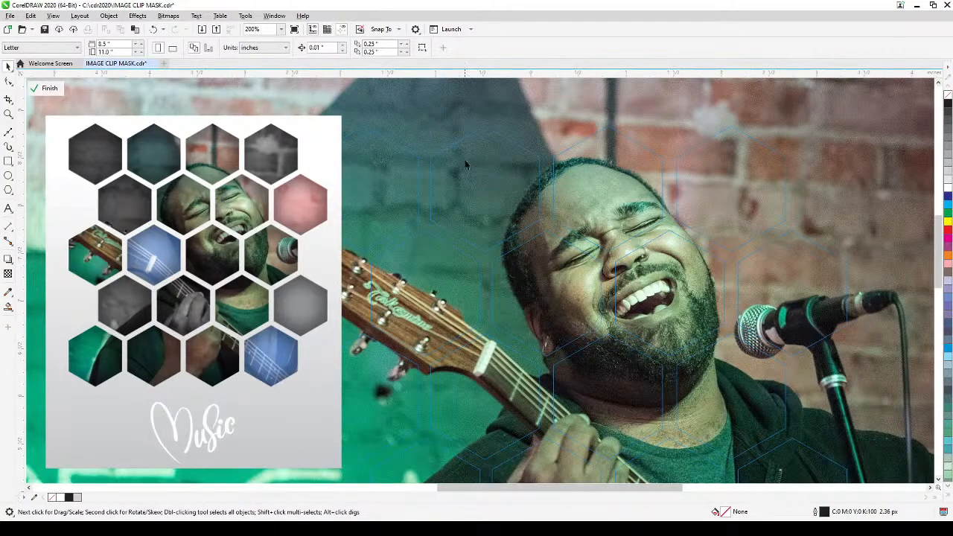
pyautogui.scroll(-3, 463, 161)
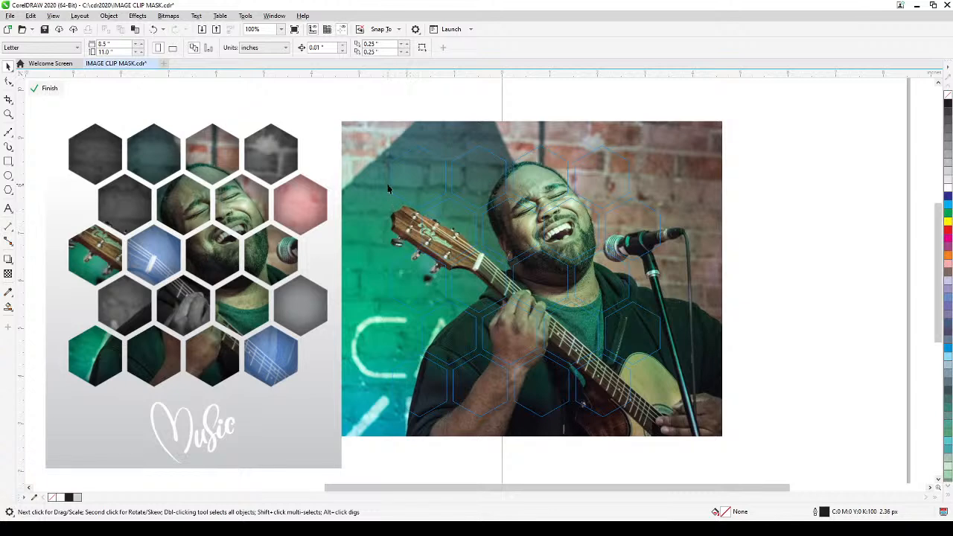
pyautogui.scroll(3, 397, 166)
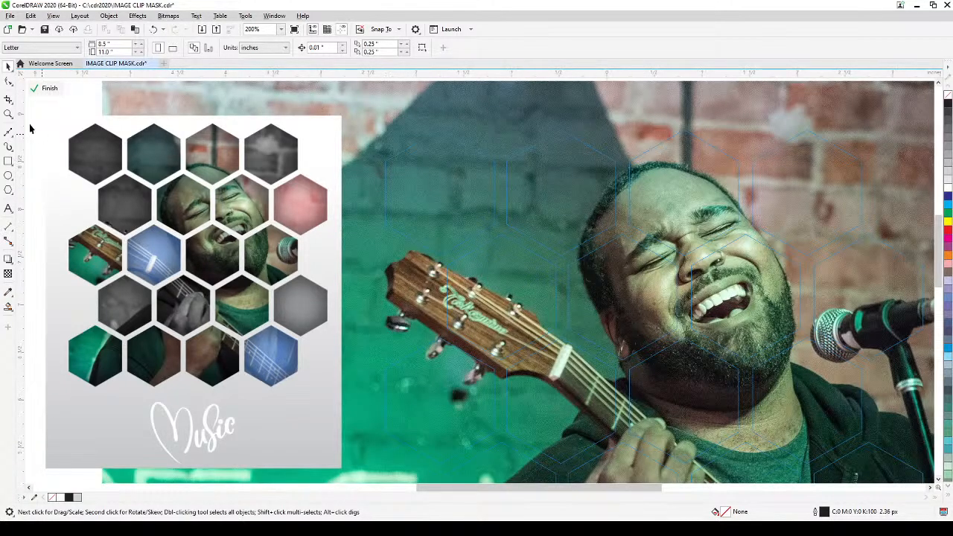
pyautogui.click(7, 190)
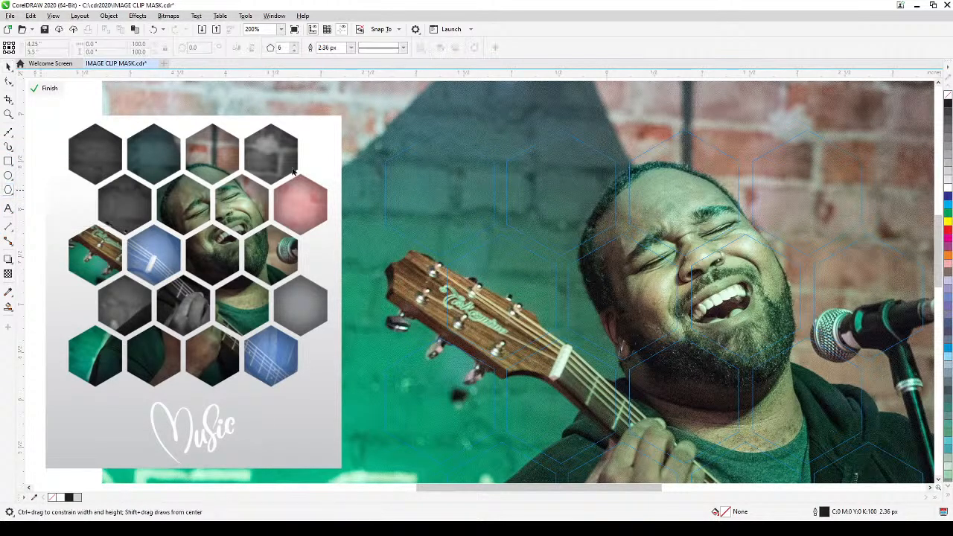
pyautogui.moveTo(374, 116); pyautogui.dragTo(483, 246)
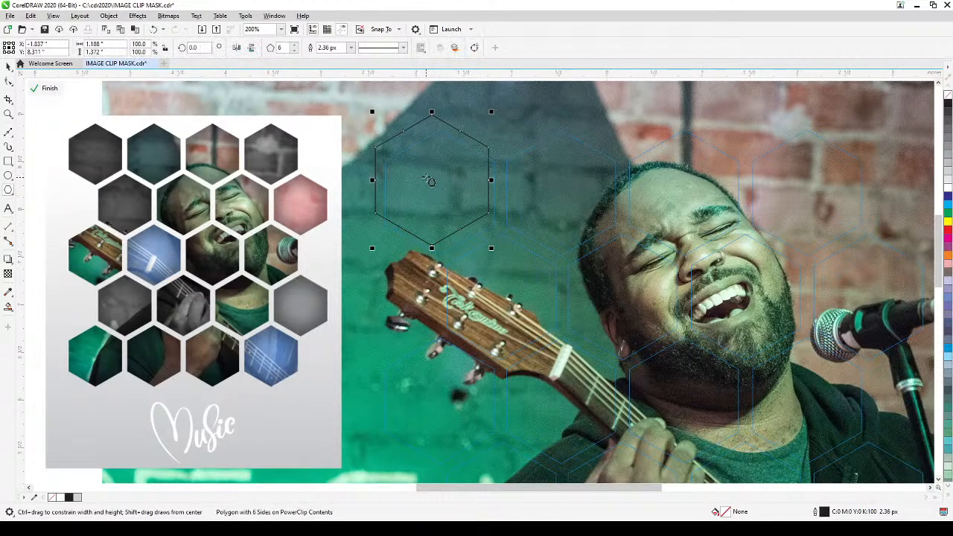
pyautogui.moveTo(436, 185); pyautogui.dragTo(435, 186)
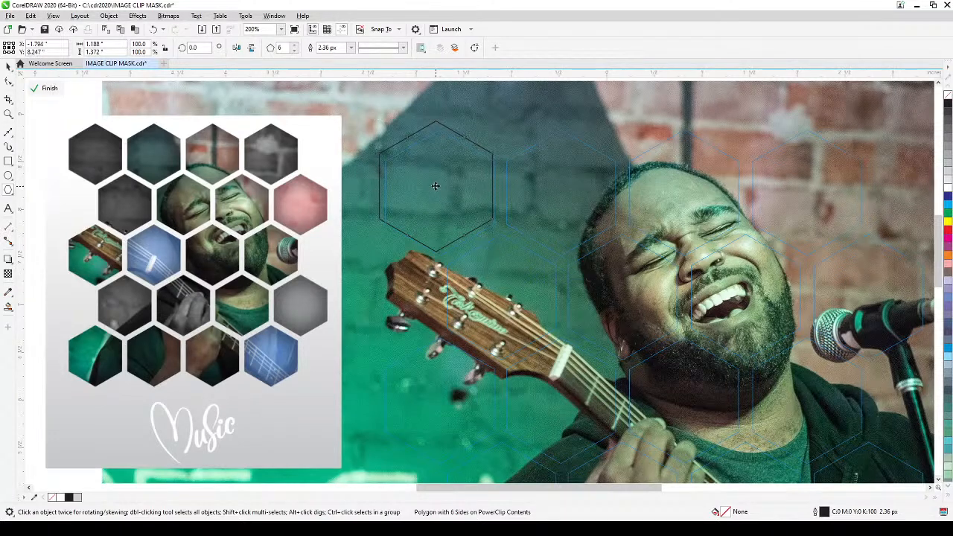
pyautogui.click(438, 189)
pyautogui.moveTo(496, 256); pyautogui.dragTo(502, 265)
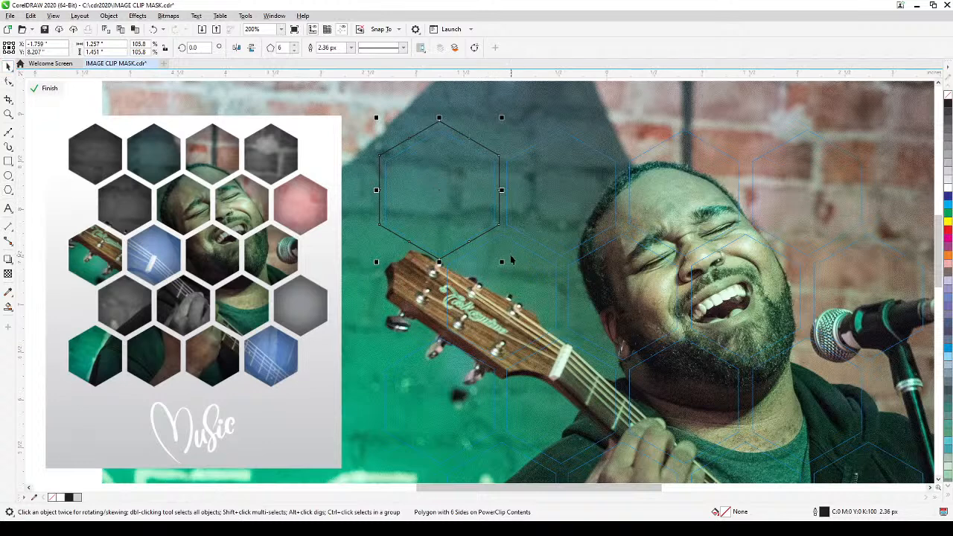
# Apply a Tinted Grayscale lens effect to the new hexagon over the top row's first cell.
pyautogui.click(138, 16)
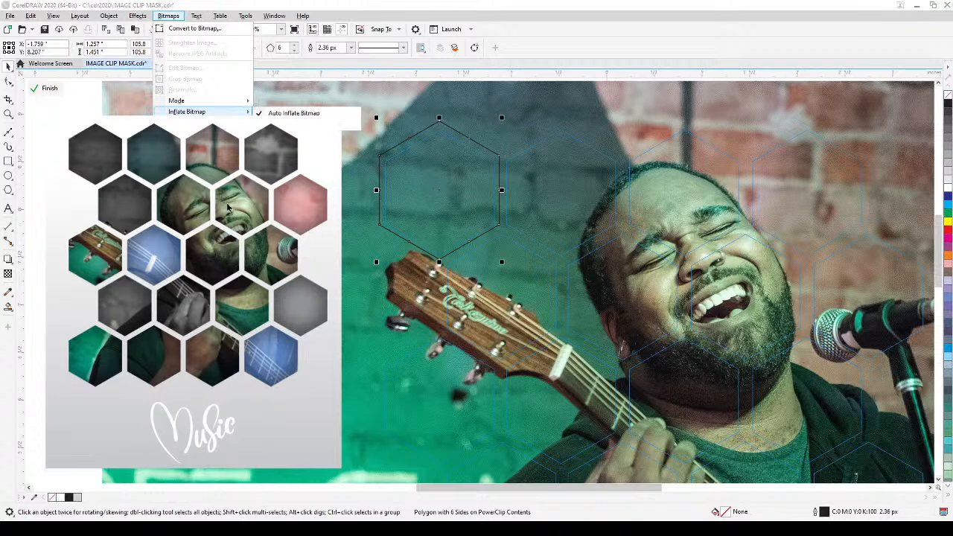
pyautogui.click(229, 298)
pyautogui.click(144, 16)
pyautogui.click(229, 331)
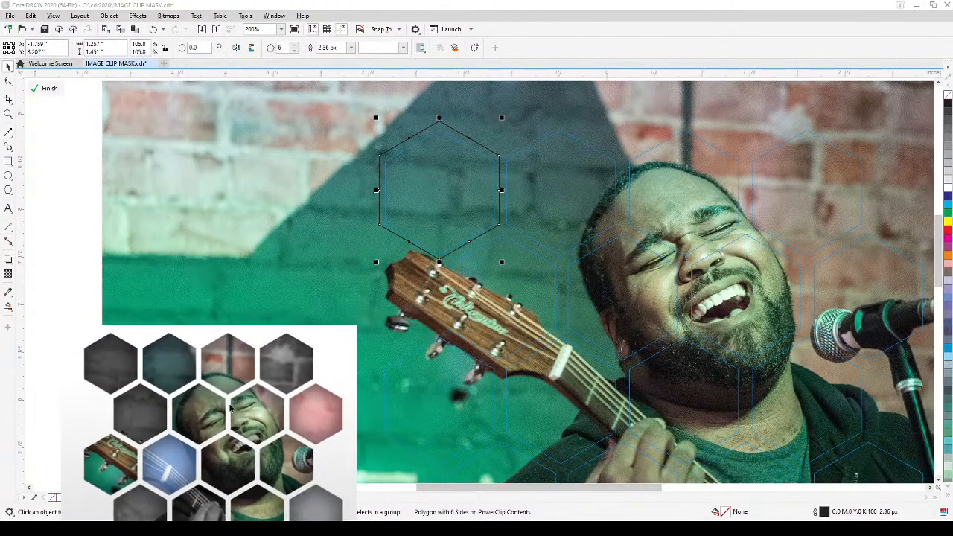
pyautogui.click(138, 15)
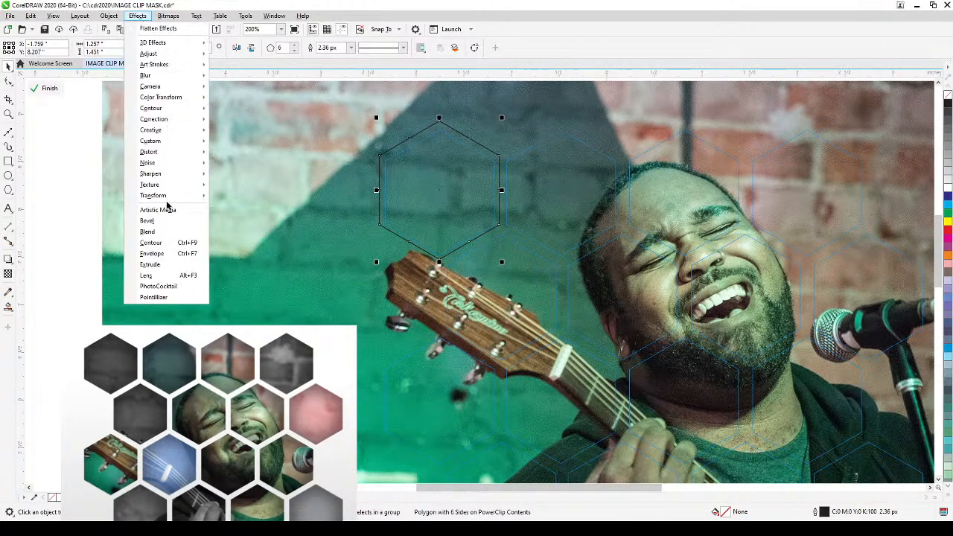
pyautogui.click(173, 277)
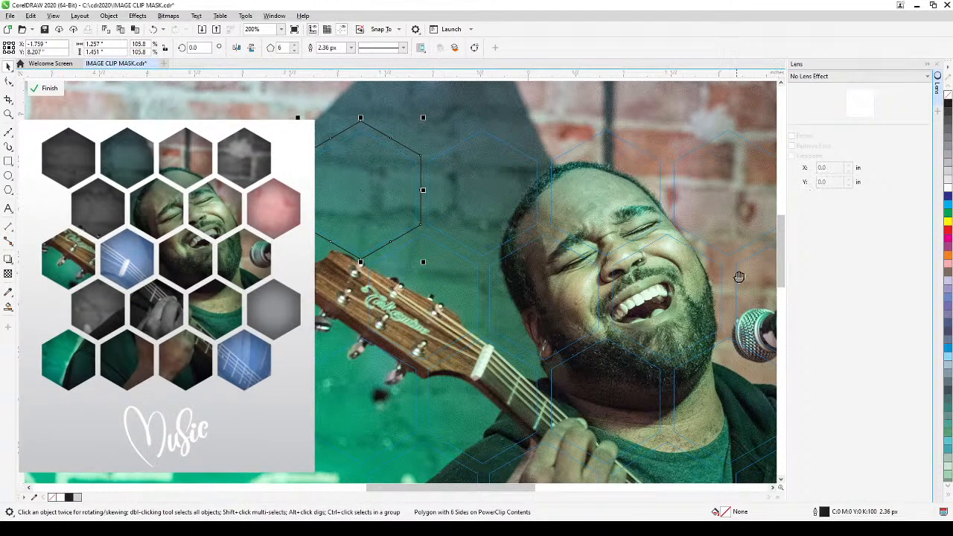
pyautogui.click(437, 148)
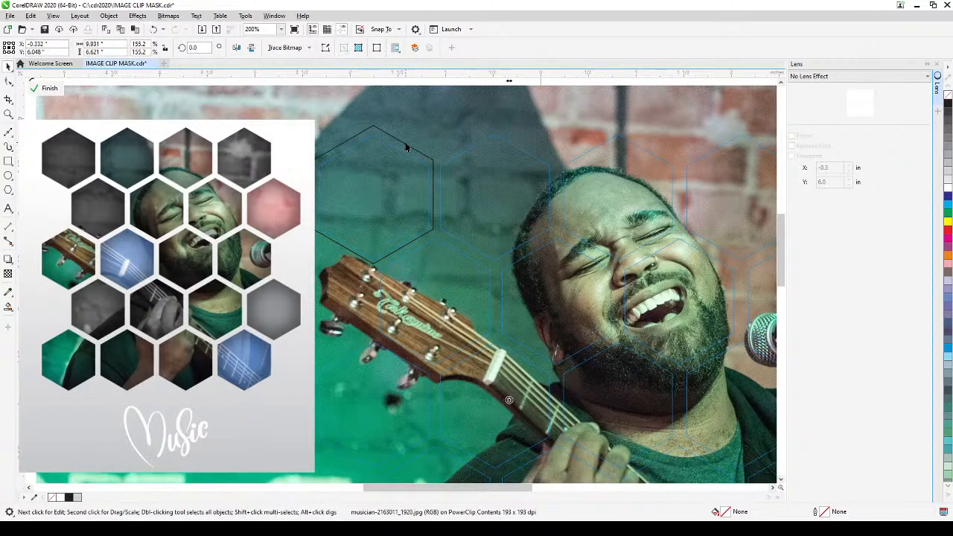
pyautogui.click(405, 146)
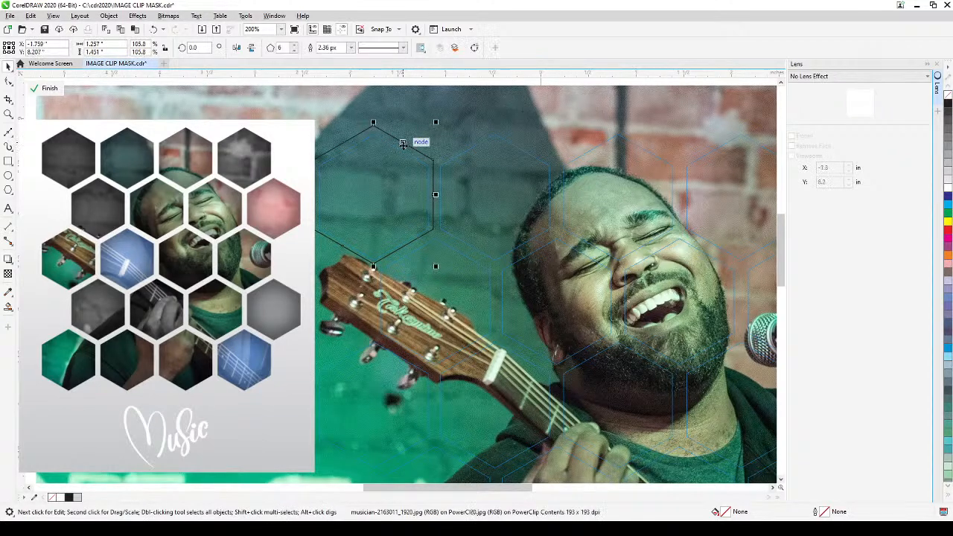
pyautogui.click(899, 77)
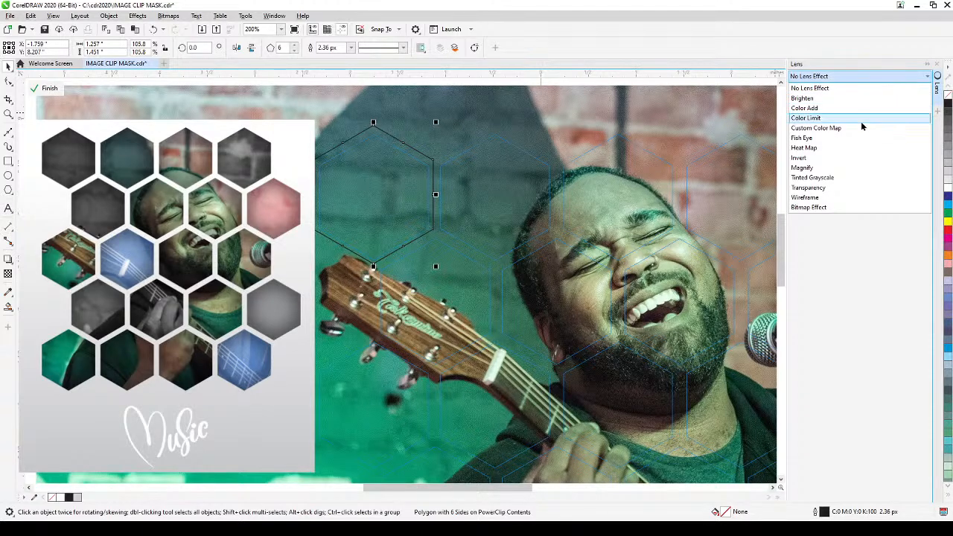
pyautogui.click(823, 180)
# Duplicate the grayscale lens hexagon and place the copy over the last cell of the top row.
pyautogui.moveTo(454, 286); pyautogui.dragTo(485, 262)
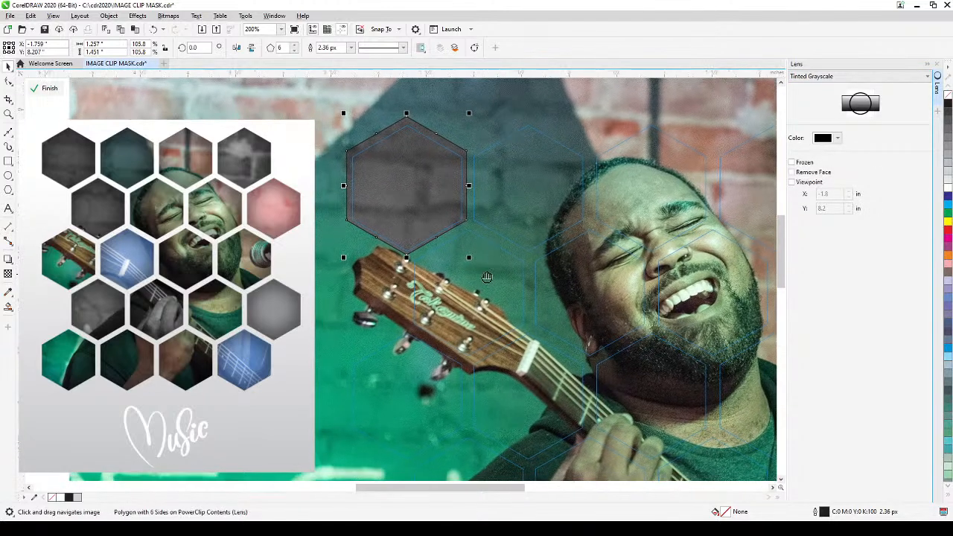
pyautogui.scroll(-2, 408, 294)
pyautogui.scroll(-1, 408, 293)
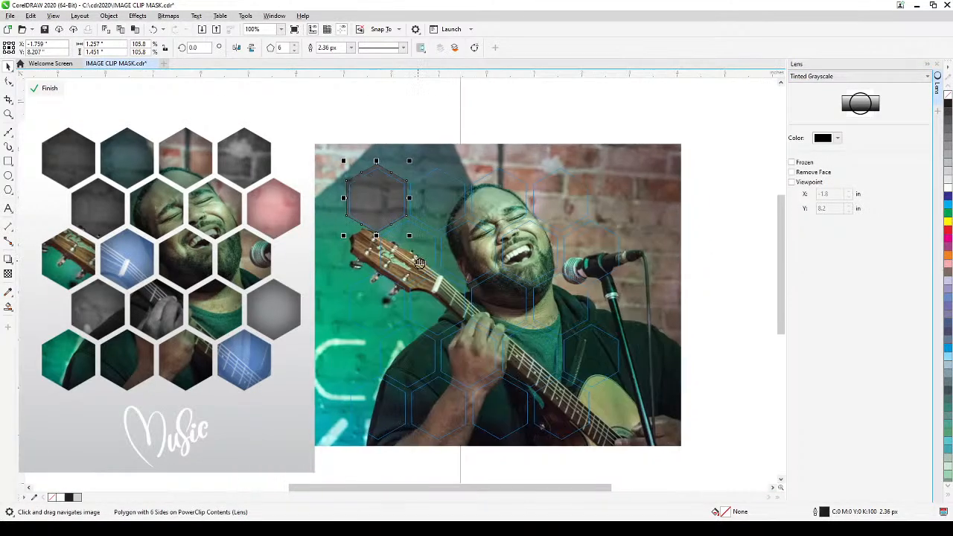
pyautogui.click(388, 220)
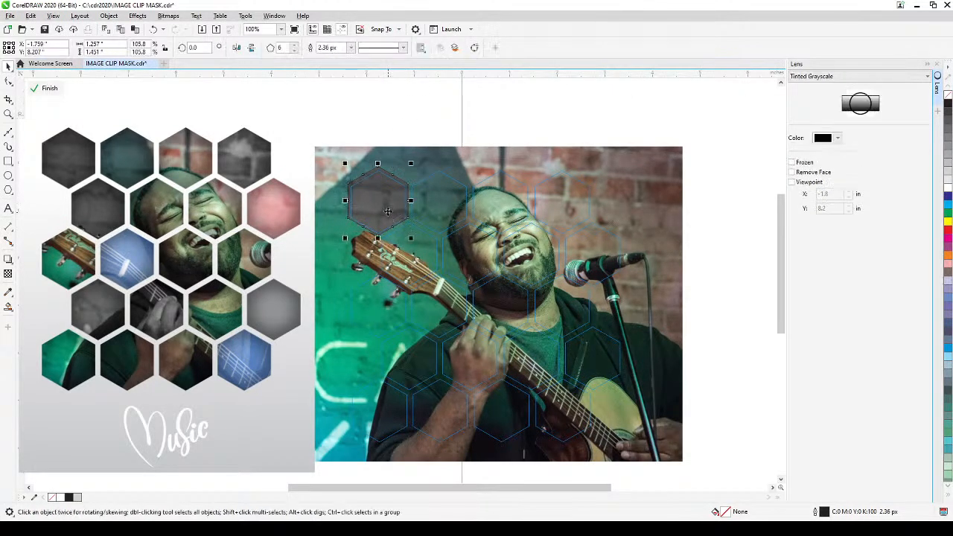
pyautogui.press('KP_Add')
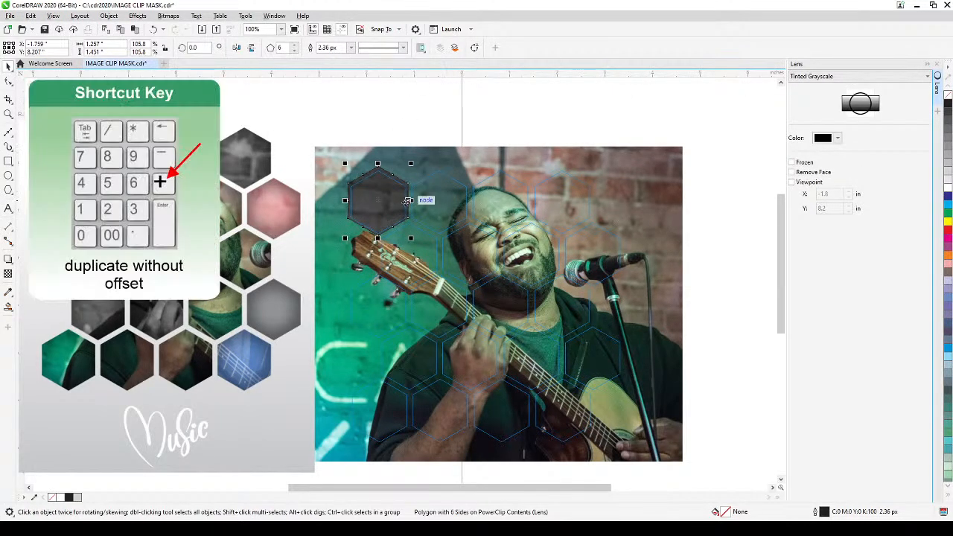
pyautogui.moveTo(385, 201); pyautogui.dragTo(569, 200)
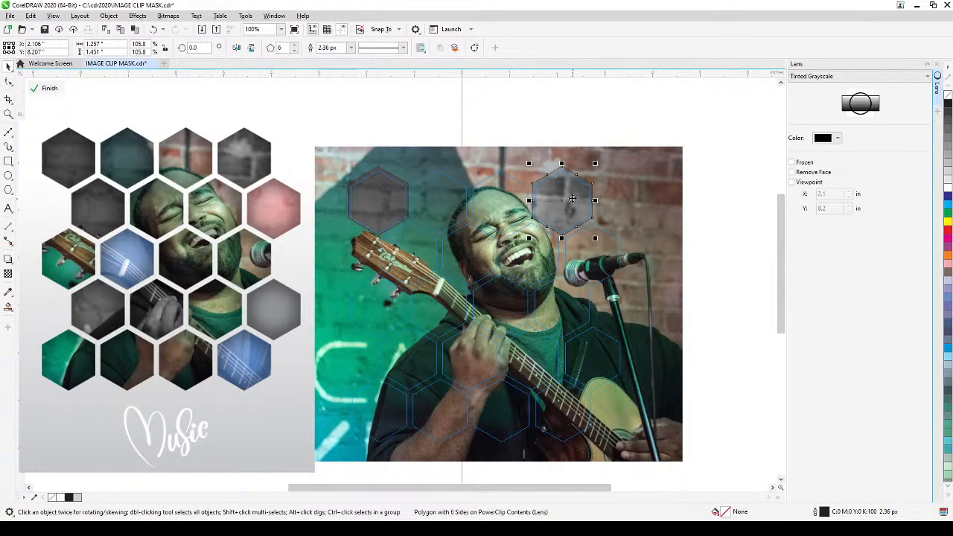
# Place two more copies of the grayscale lens hexagon over the fourth row's first cell and the neighbouring cell on the musician's hand.
pyautogui.press('KP_Add')
pyautogui.moveTo(572, 197); pyautogui.dragTo(418, 355)
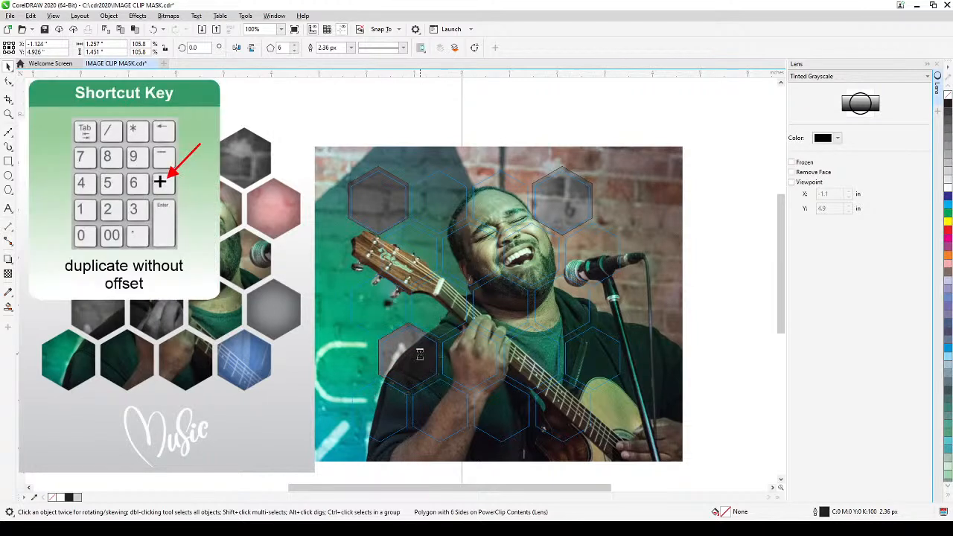
pyautogui.press('KP_Add')
pyautogui.moveTo(419, 355); pyautogui.dragTo(482, 361)
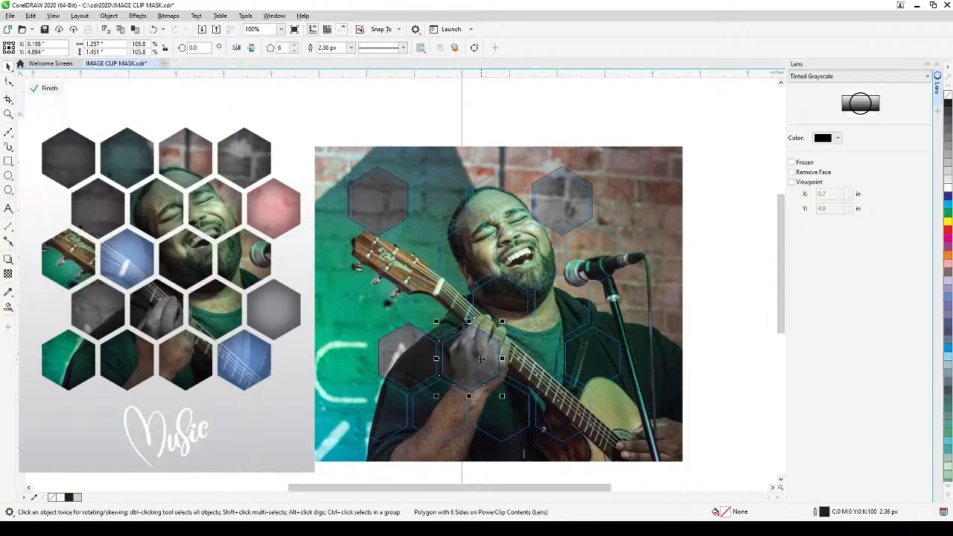
pyautogui.click(726, 339)
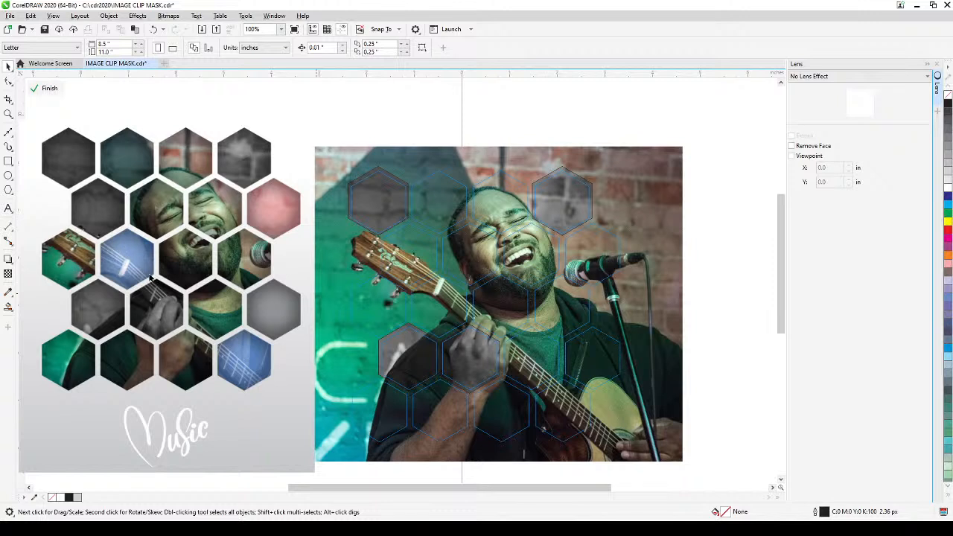
# Duplicate the lens hexagon on the hand and place the copy over the second row's last cell, at the microphone.
pyautogui.click(485, 362)
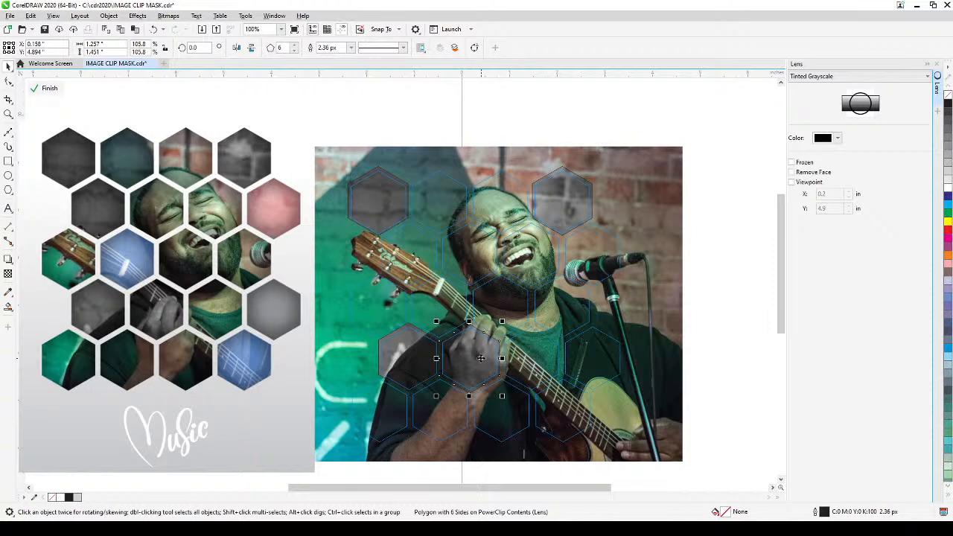
pyautogui.press('KP_Add')
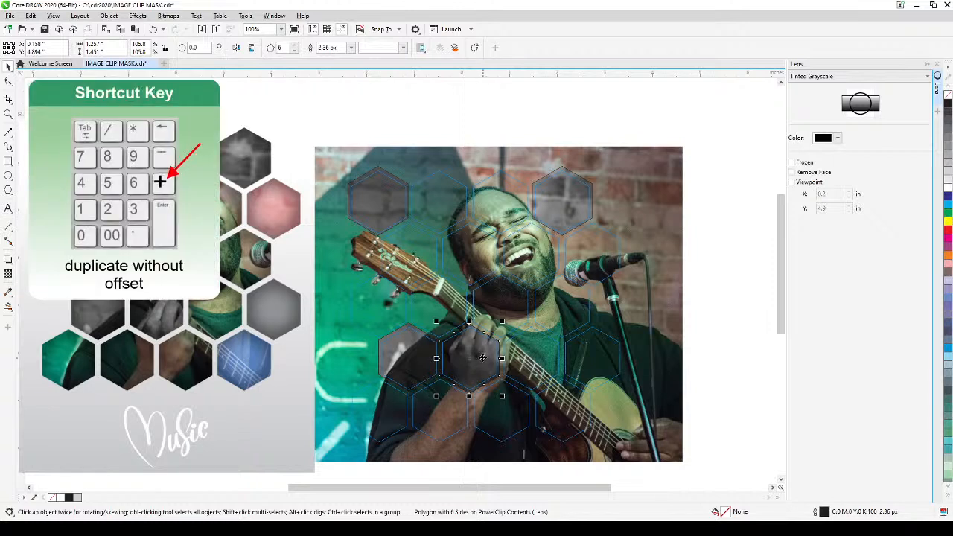
pyautogui.moveTo(478, 366); pyautogui.dragTo(602, 264)
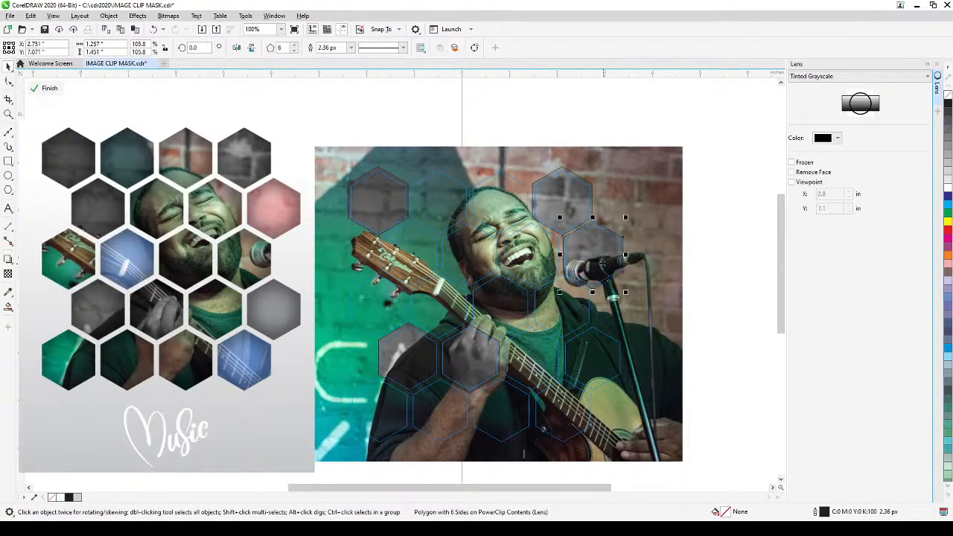
# Change the tint of the lens hexagon at the microphone from black to a crimson pink.
pyautogui.click(836, 138)
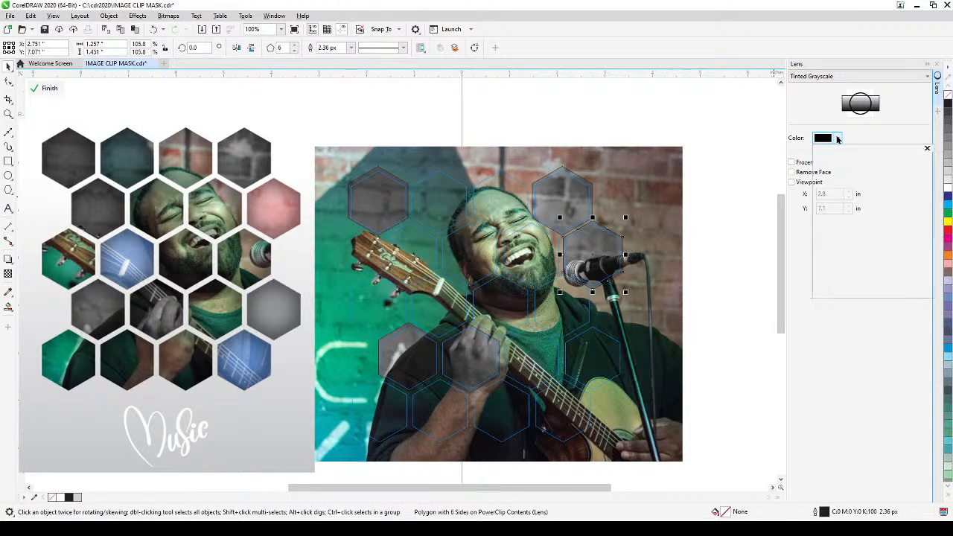
pyautogui.click(823, 259)
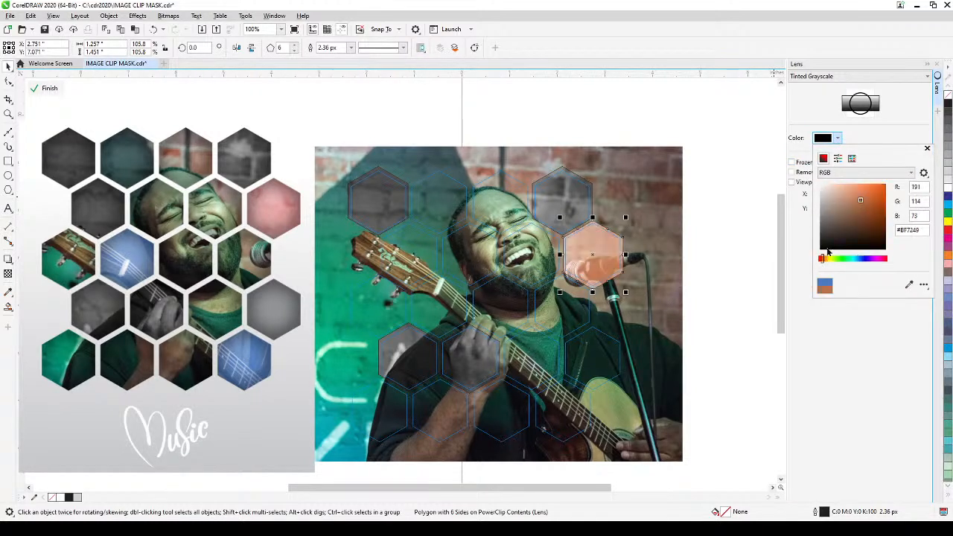
pyautogui.click(866, 204)
pyautogui.click(867, 208)
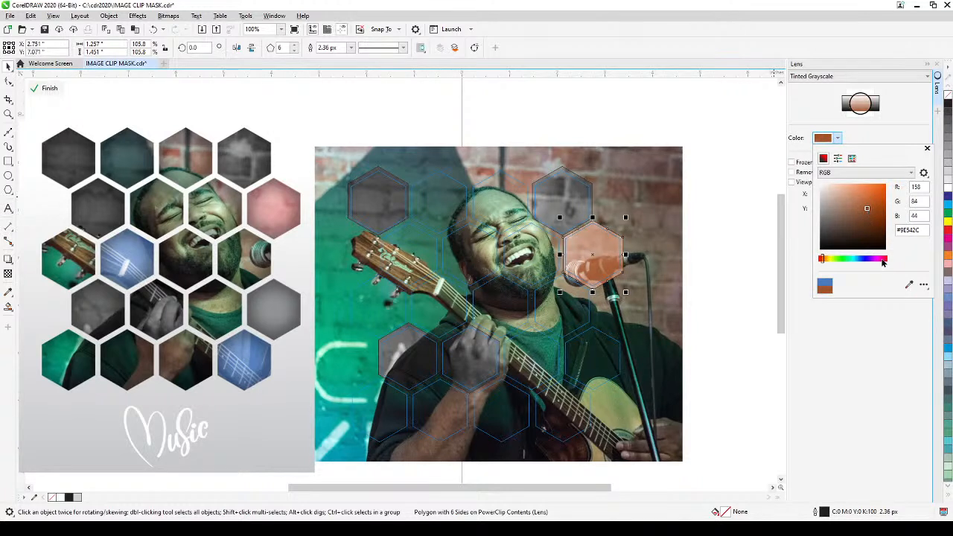
pyautogui.click(884, 259)
pyautogui.moveTo(868, 211)
pyautogui.mouseDown()
pyautogui.moveTo(884, 208)
pyautogui.moveTo(886, 197)
pyautogui.moveTo(873, 215)
pyautogui.moveTo(864, 212)
pyautogui.mouseUp()
pyautogui.click(715, 216)
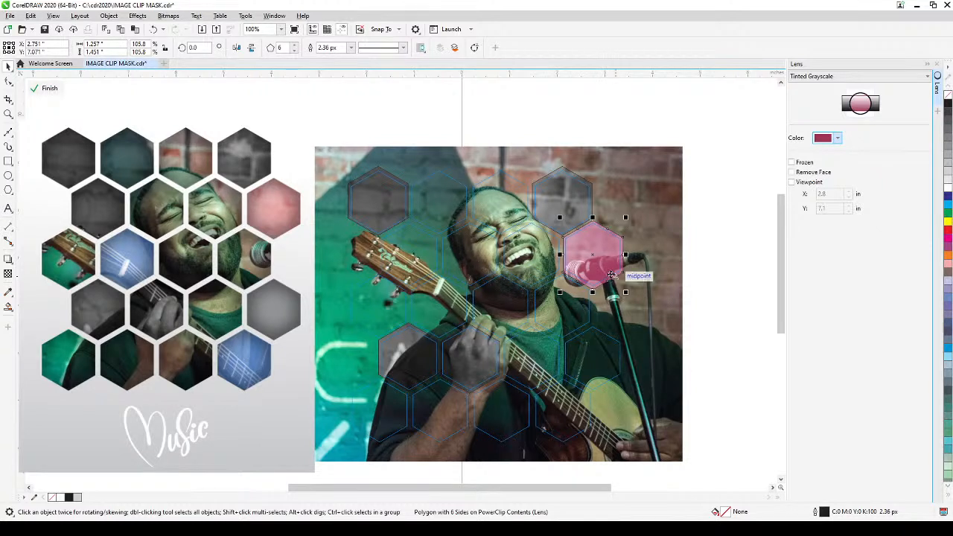
pyautogui.press('KP_Add')
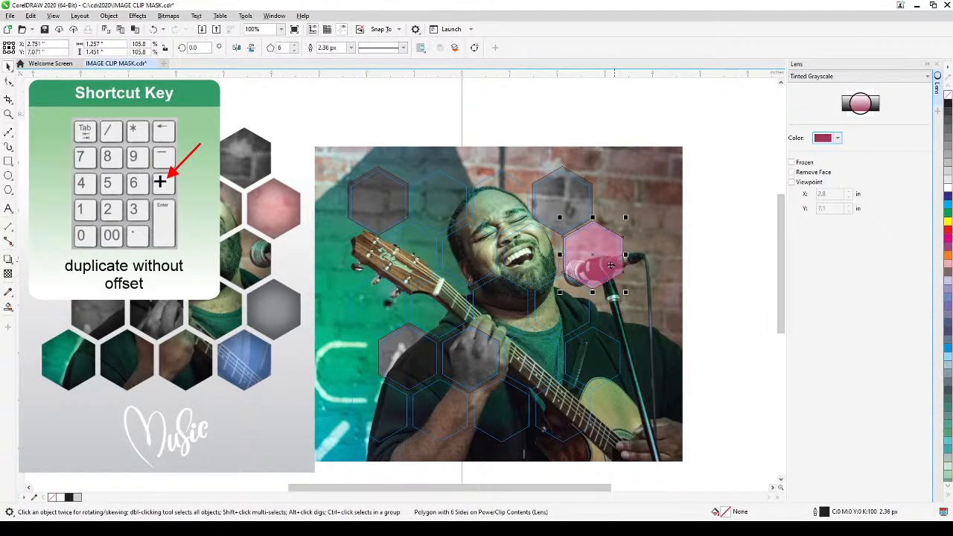
pyautogui.moveTo(594, 273); pyautogui.dragTo(594, 302)
pyautogui.hotkey('ctrl', 'z')
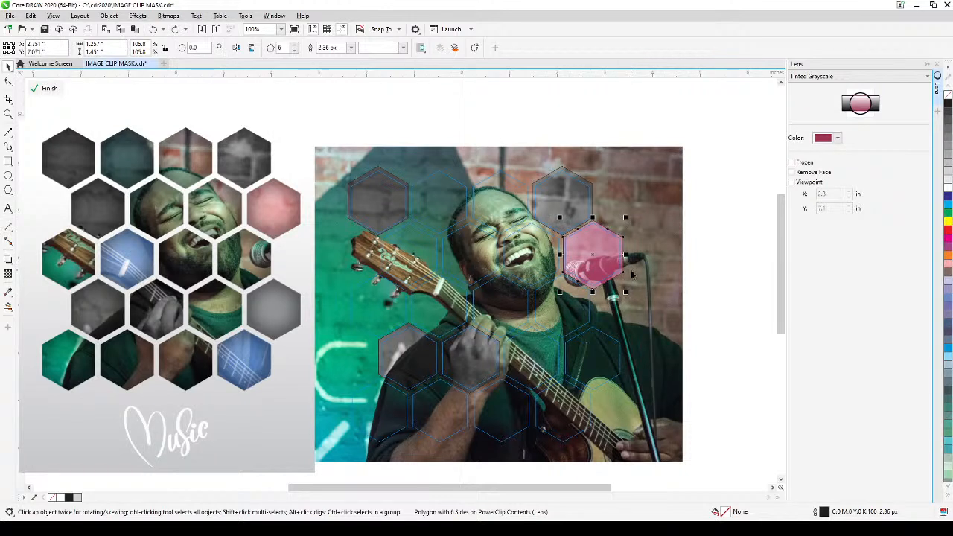
# Duplicate the pink lens hexagon onto the bottom row's last cell and tint the copy dark blue, #241B75.
pyautogui.press('KP_Add')
pyautogui.moveTo(599, 260); pyautogui.dragTo(581, 409)
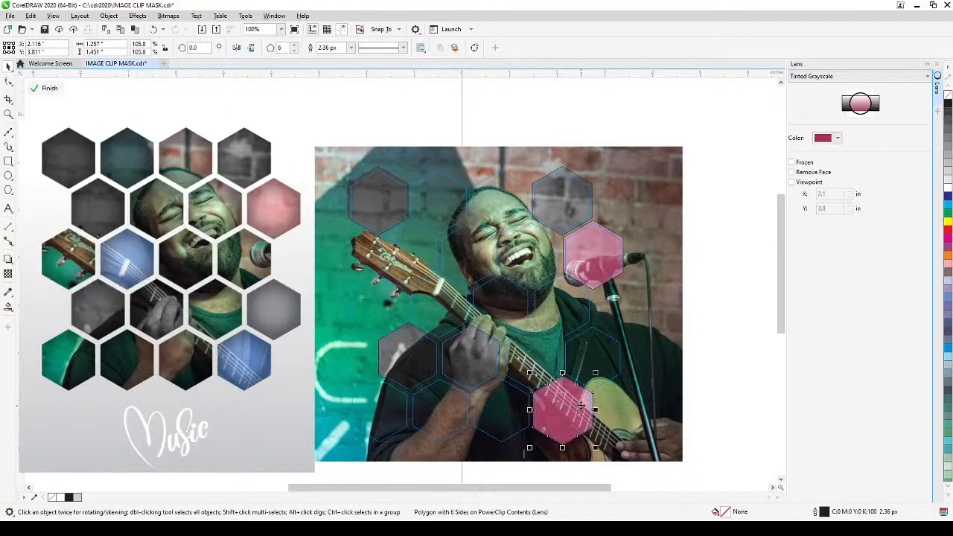
pyautogui.click(836, 139)
pyautogui.click(856, 258)
pyautogui.moveTo(881, 217)
pyautogui.mouseDown()
pyautogui.moveTo(862, 227)
pyautogui.moveTo(871, 227)
pyautogui.mouseUp()
pyautogui.click(865, 260)
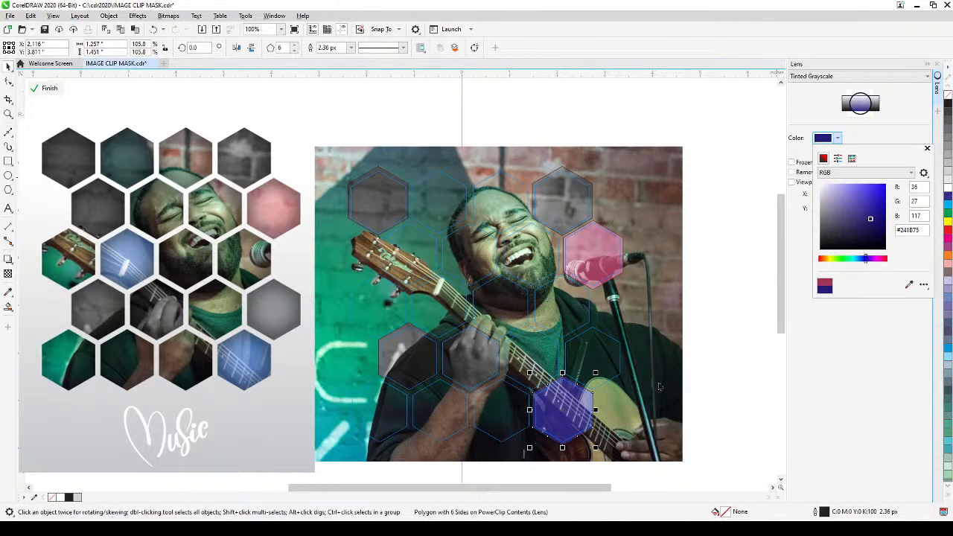
pyautogui.click(706, 336)
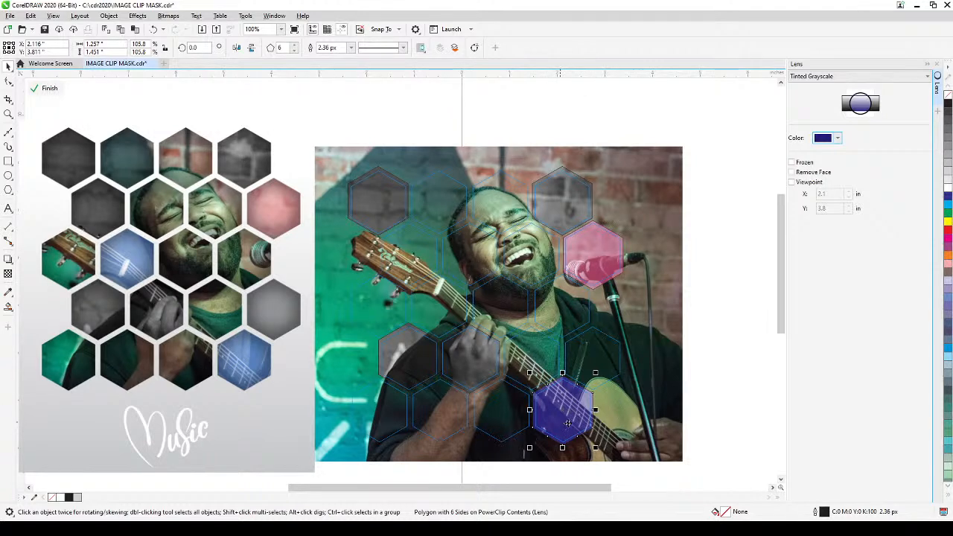
pyautogui.press('KP_Add')
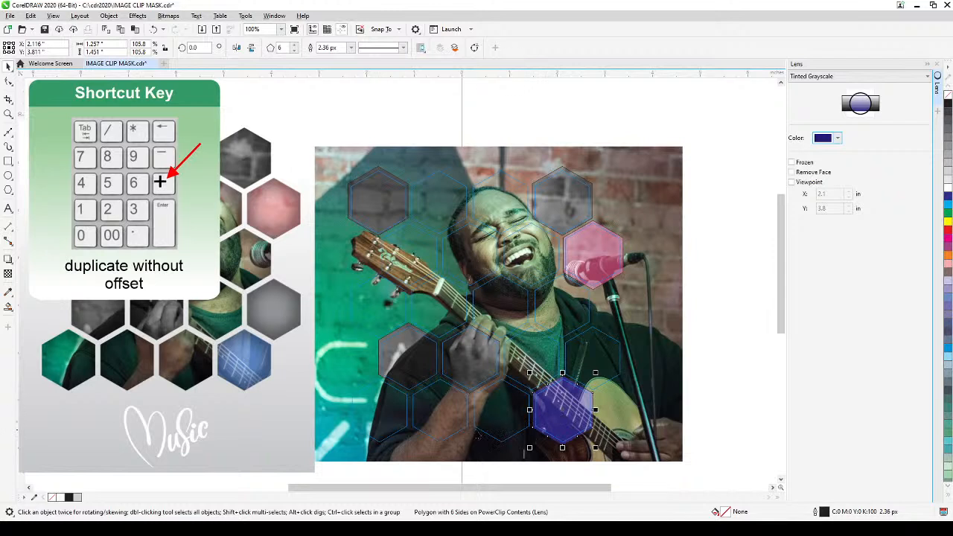
pyautogui.moveTo(559, 420); pyautogui.dragTo(501, 428)
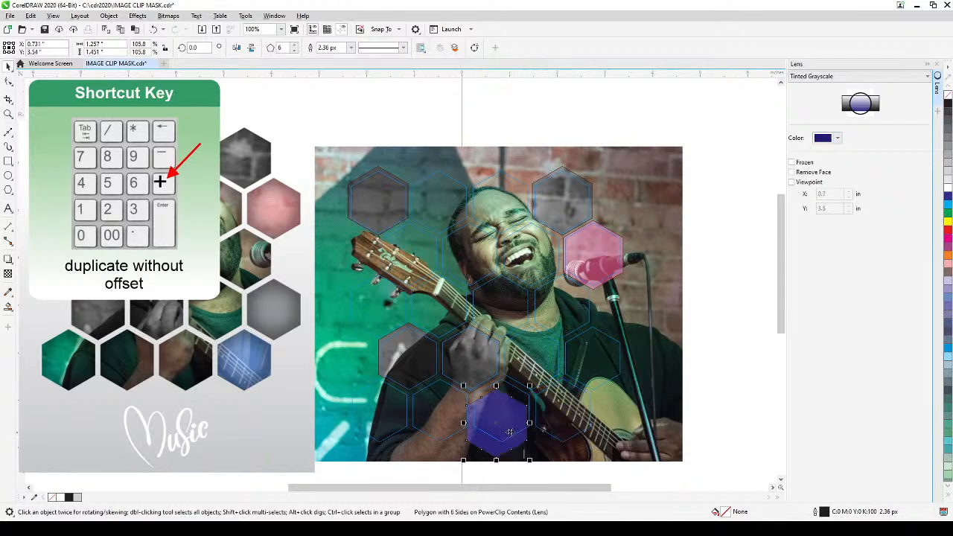
pyautogui.click(569, 420)
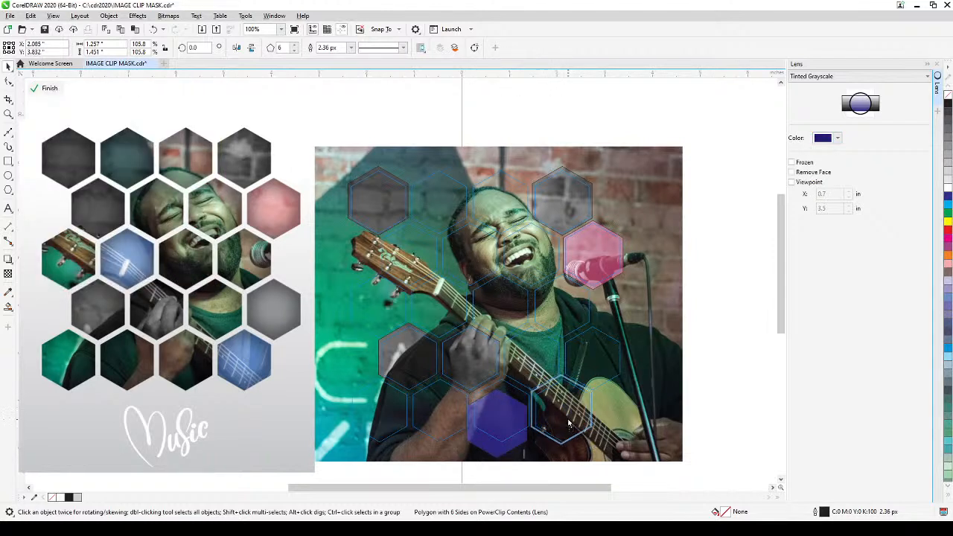
pyautogui.hotkey('ctrl', 'z')
# Duplicate the blue lens hexagon onto the top row's second cell and tint the copy a muted dark green.
pyautogui.press('KP_Add')
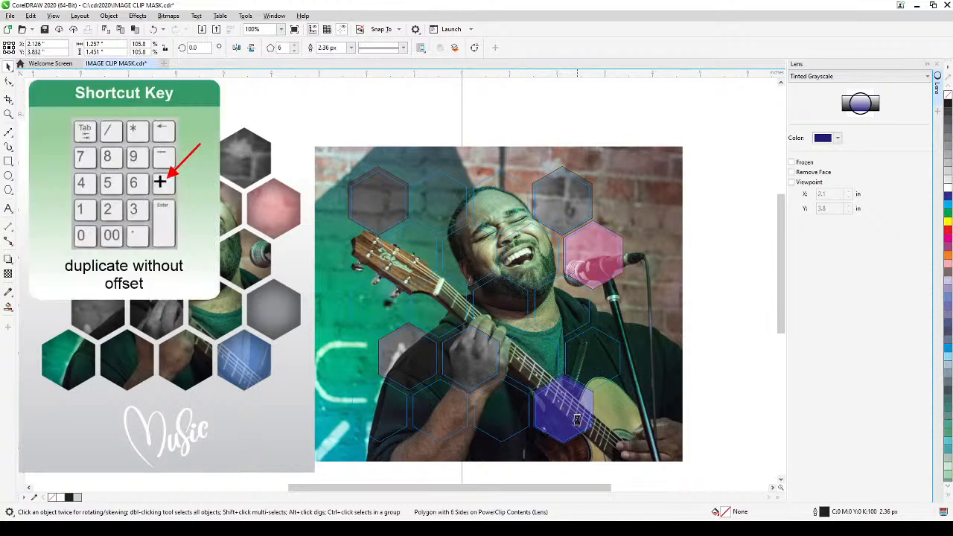
pyautogui.moveTo(576, 420); pyautogui.dragTo(445, 211)
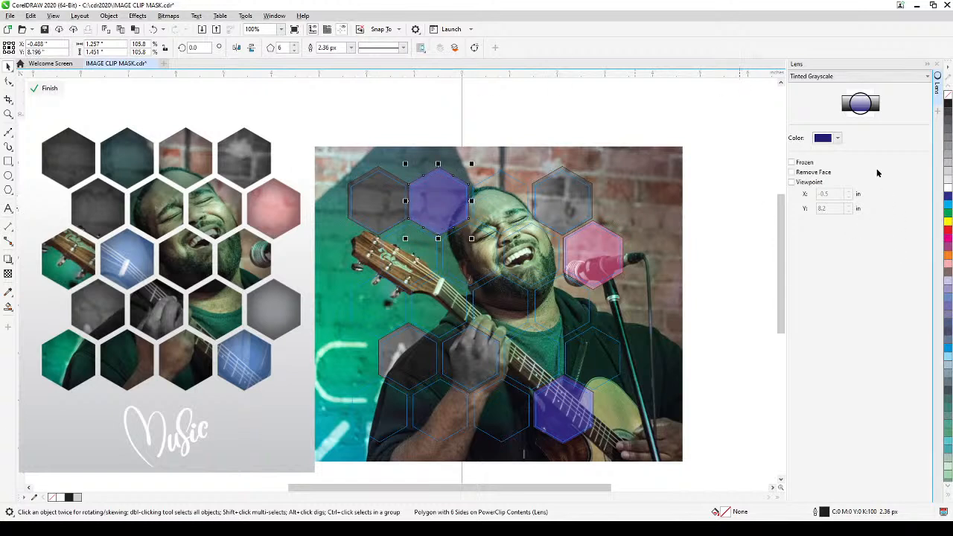
pyautogui.click(837, 138)
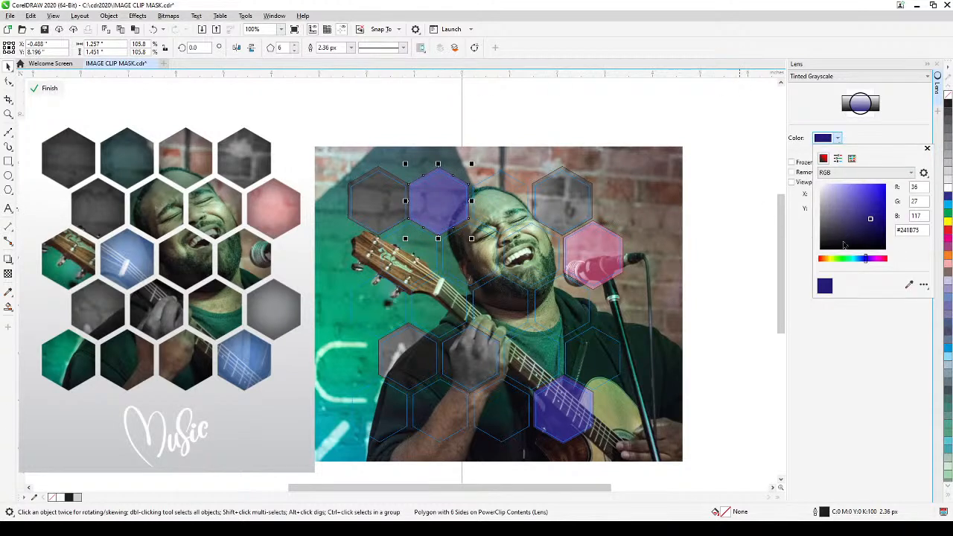
pyautogui.click(841, 259)
pyautogui.click(864, 221)
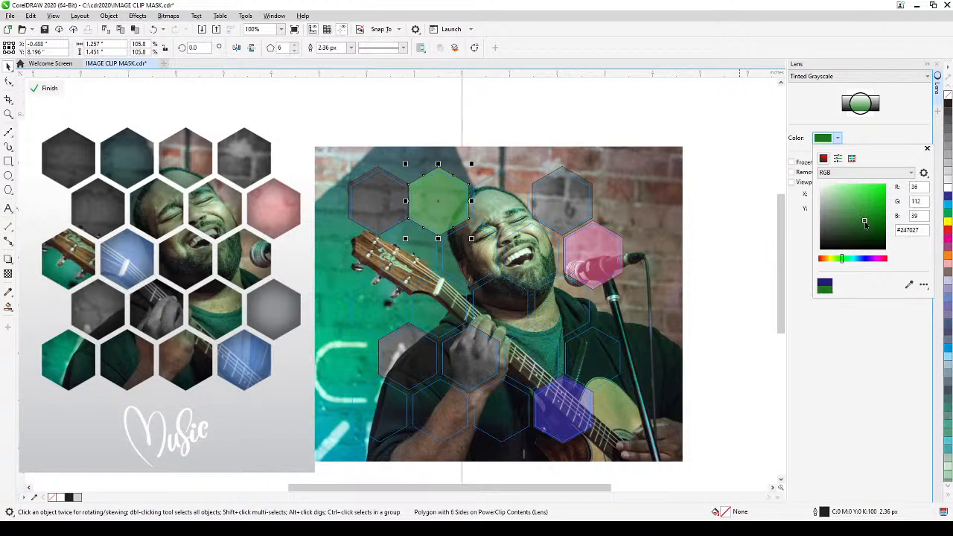
pyautogui.moveTo(864, 221); pyautogui.dragTo(853, 224)
pyautogui.click(333, 105)
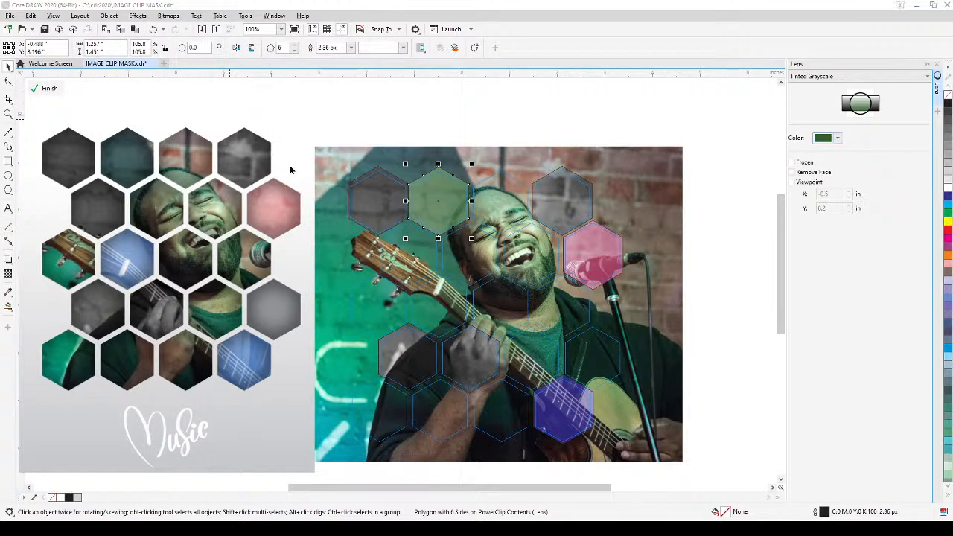
# Finish editing the PowerClip contents and move the hexagon mosaic off the page, next to the sample design.
pyautogui.click(46, 88)
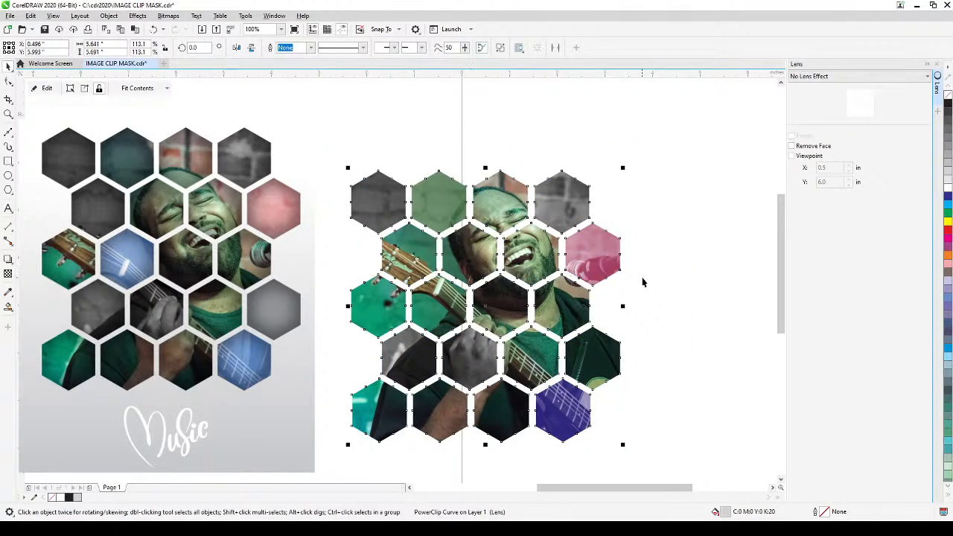
pyautogui.click(670, 270)
pyautogui.press('h')
pyautogui.moveTo(670, 270); pyautogui.dragTo(696, 238)
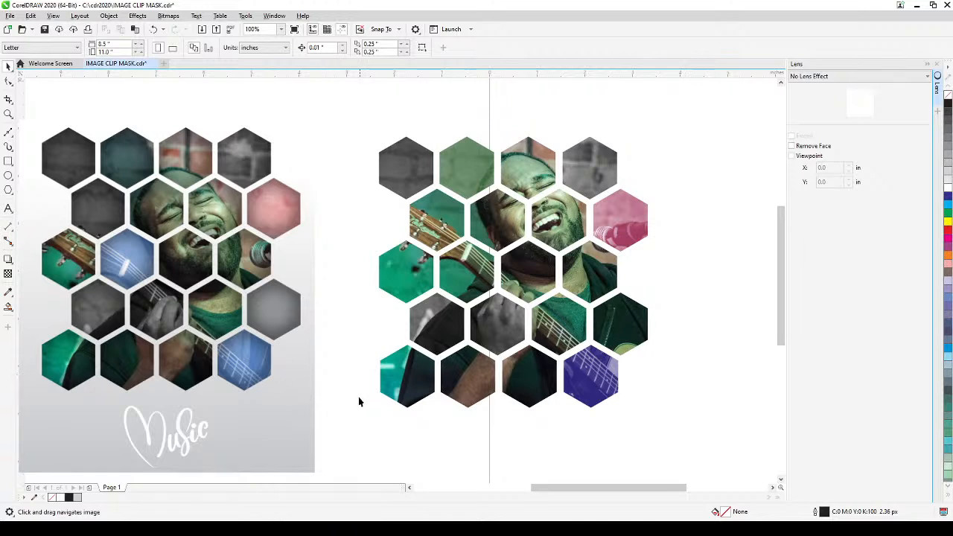
pyautogui.moveTo(344, 368); pyautogui.dragTo(359, 356)
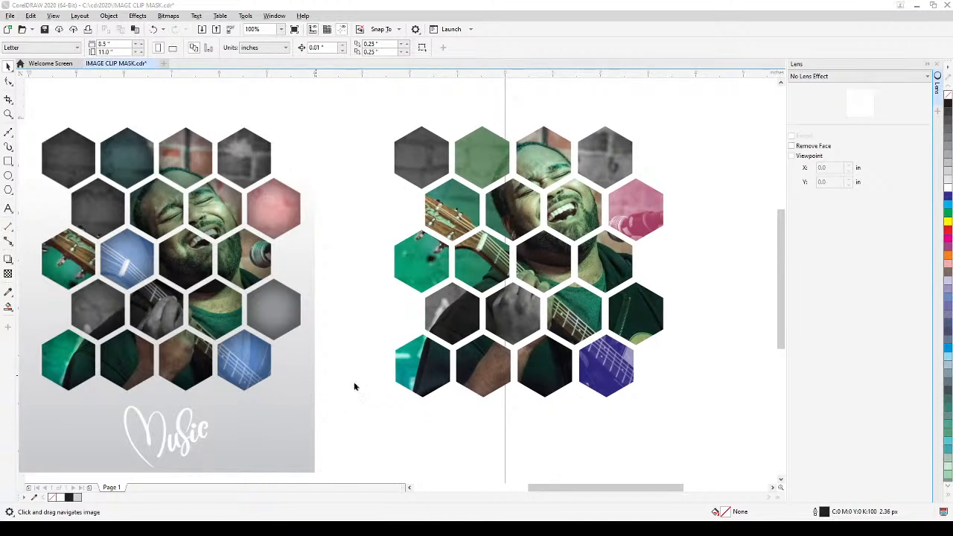
pyautogui.scroll(-2, 347, 385)
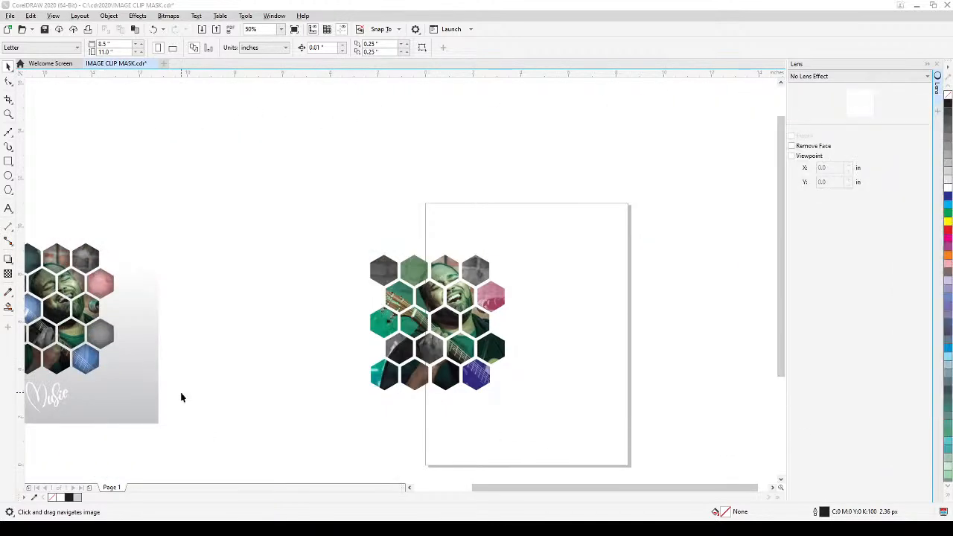
pyautogui.moveTo(181, 395); pyautogui.dragTo(286, 386)
pyautogui.moveTo(366, 218); pyautogui.dragTo(633, 422)
pyautogui.moveTo(554, 327); pyautogui.dragTo(352, 320)
pyautogui.click(339, 431)
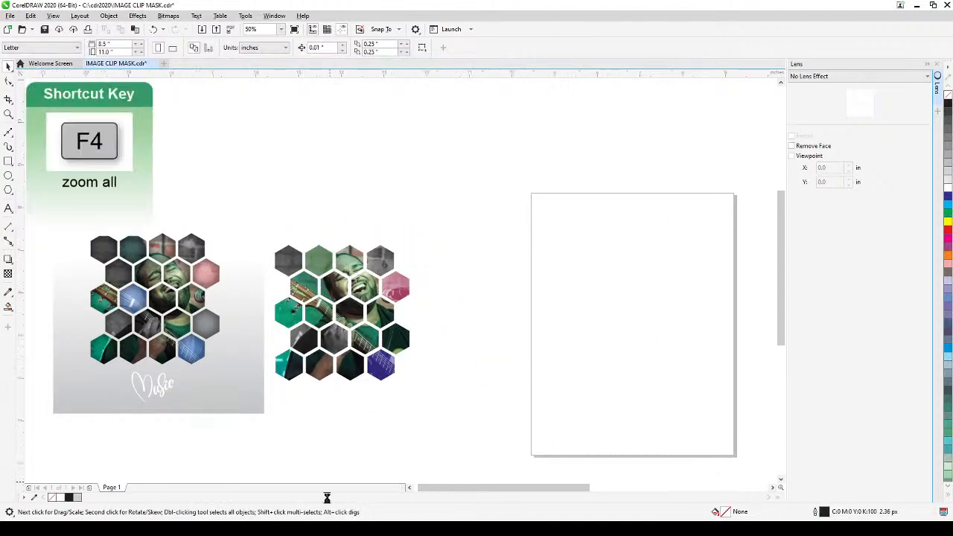
pyautogui.press('F4')
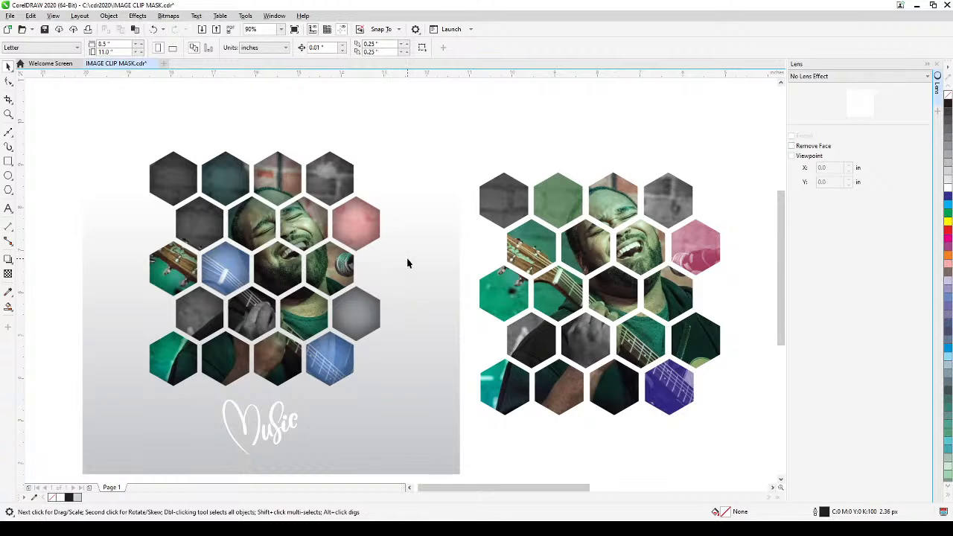
# Duplicate the sample's gradient background rectangle, place the copy behind the new mosaic and narrow it to about 7.9 in wide.
pyautogui.click(409, 277)
pyautogui.press('KP_Add')
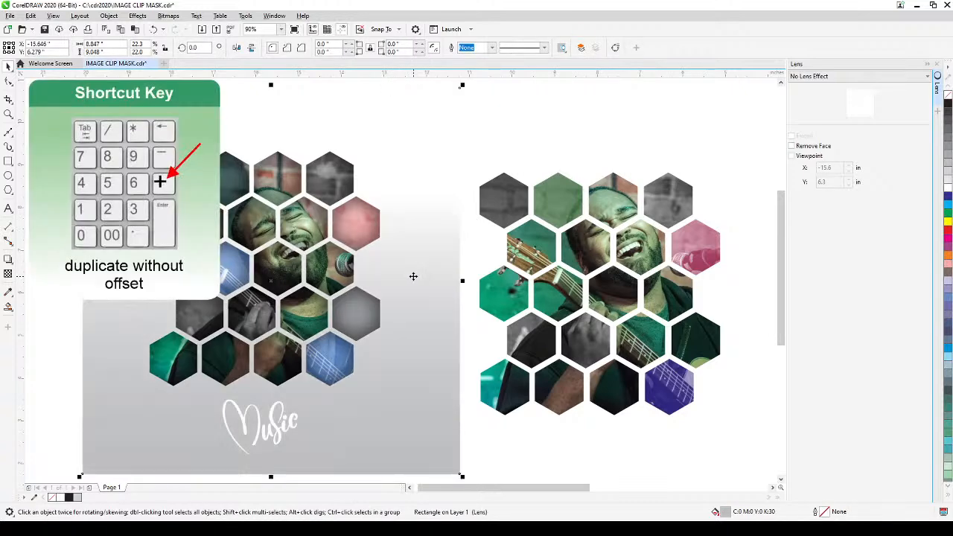
pyautogui.moveTo(412, 273); pyautogui.dragTo(756, 283)
pyautogui.moveTo(422, 280); pyautogui.dragTo(462, 281)
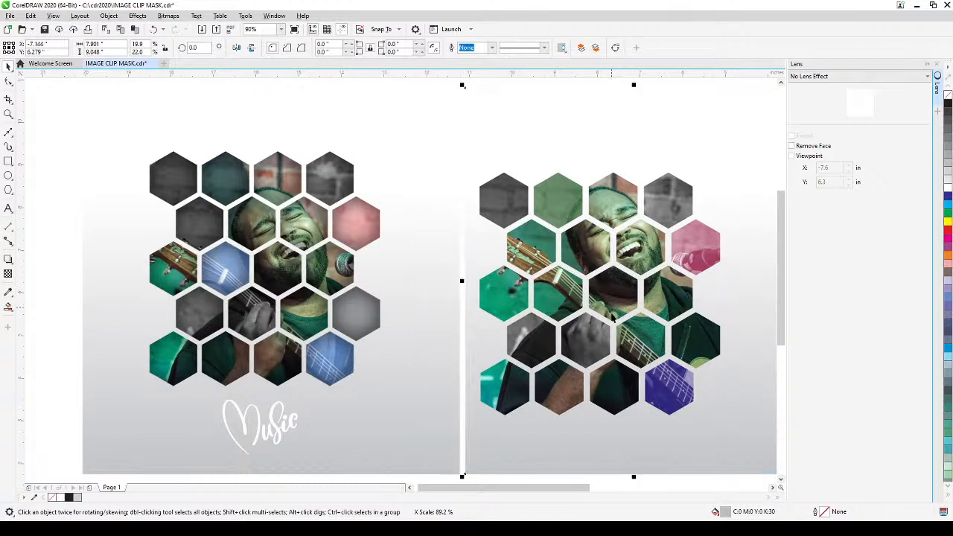
pyautogui.hscroll(2, 670, 305)
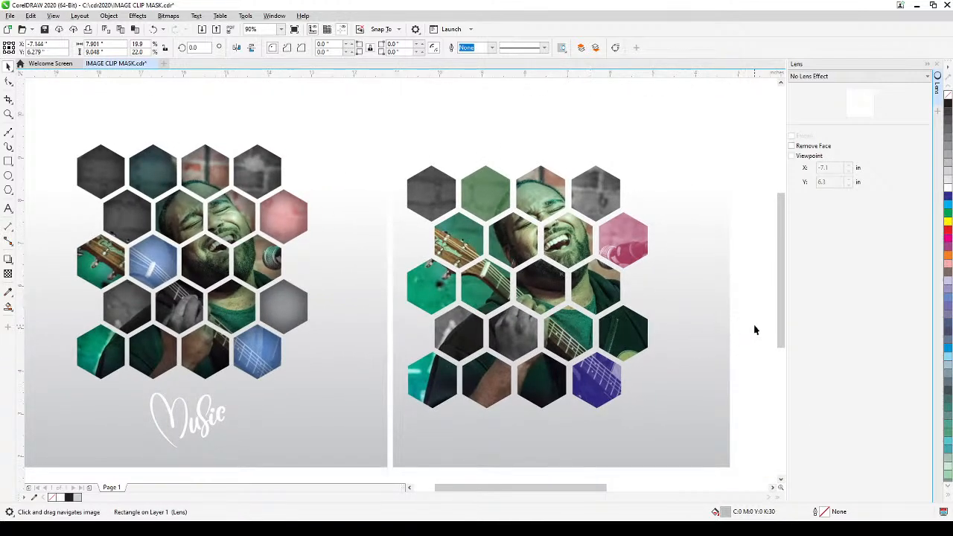
pyautogui.click(754, 330)
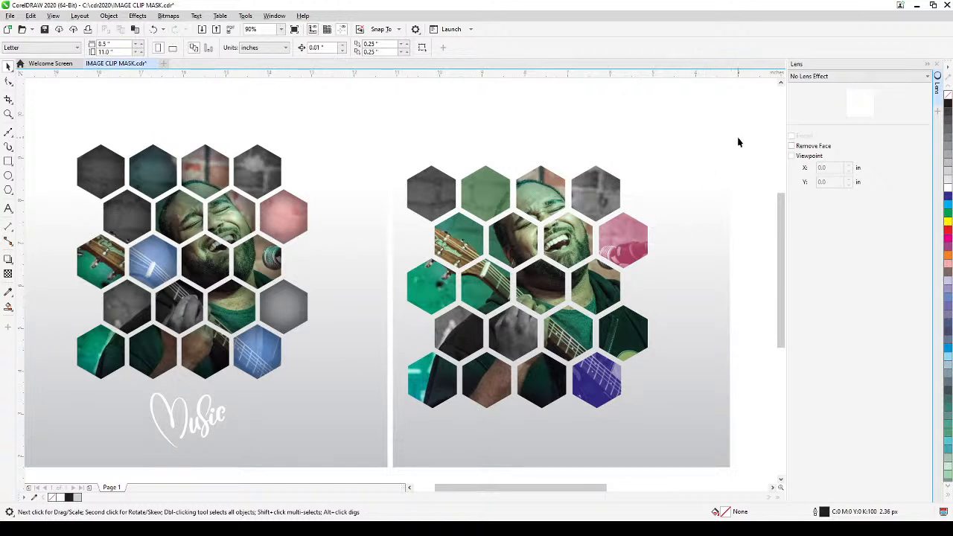
# Reposition the whole hexagon mosaic closer to the middle of its gradient background.
pyautogui.moveTo(744, 139); pyautogui.dragTo(386, 425)
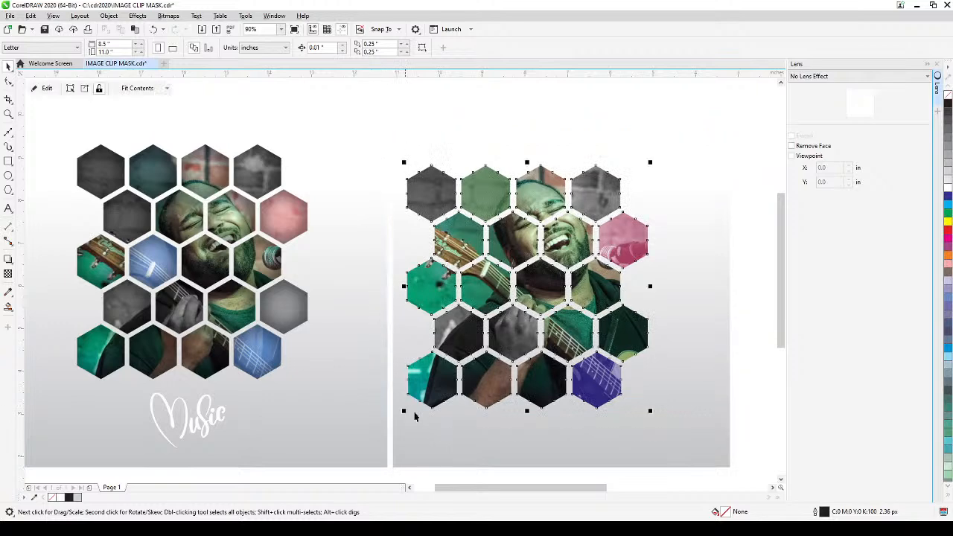
pyautogui.moveTo(486, 362); pyautogui.dragTo(488, 363)
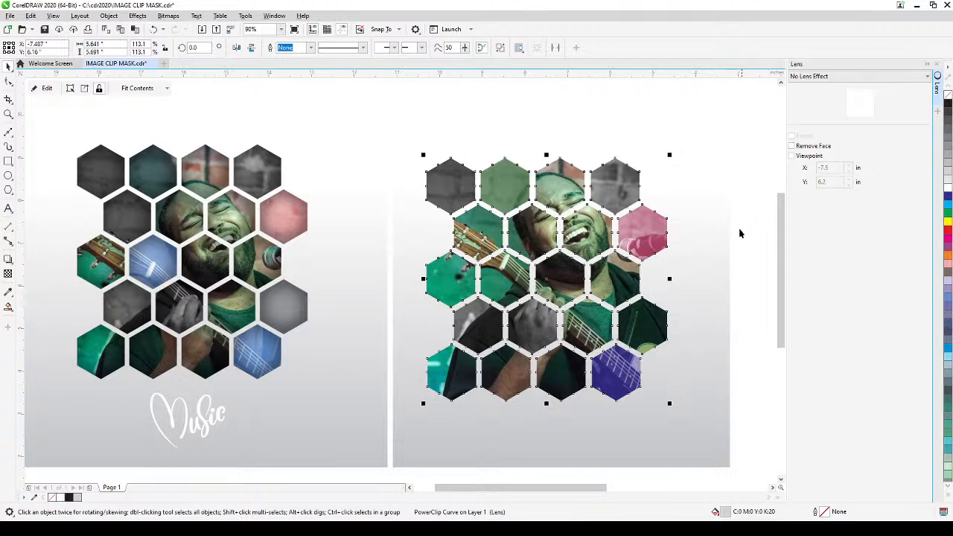
pyautogui.click(736, 271)
# Apply an inner shadow to the hexagon mosaic using the Inner Edge preset.
pyautogui.click(585, 249)
pyautogui.click(6, 260)
pyautogui.click(40, 260)
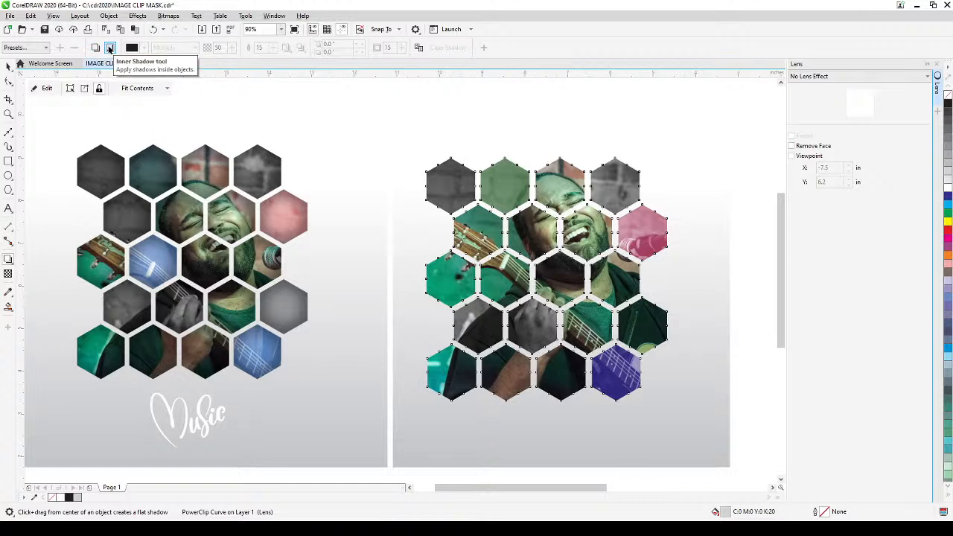
pyautogui.click(46, 49)
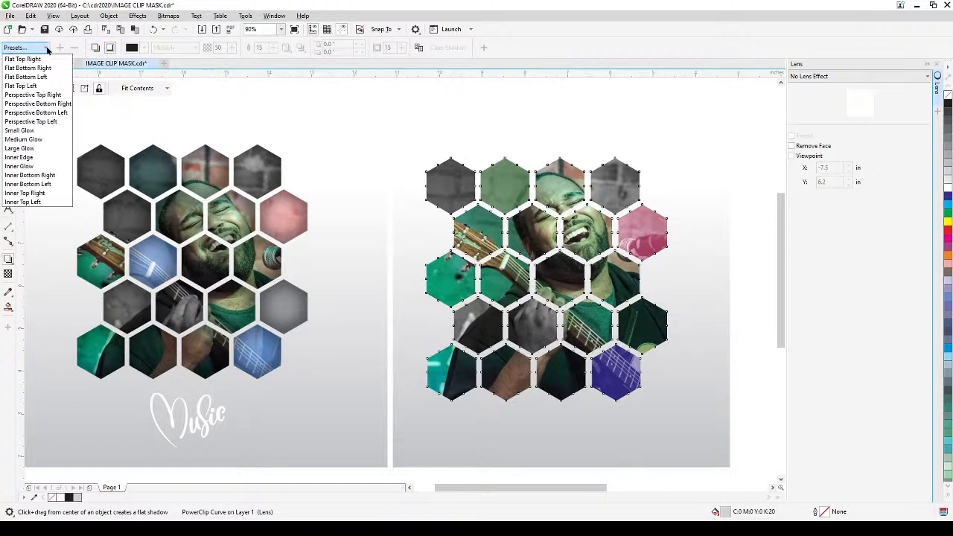
pyautogui.click(24, 158)
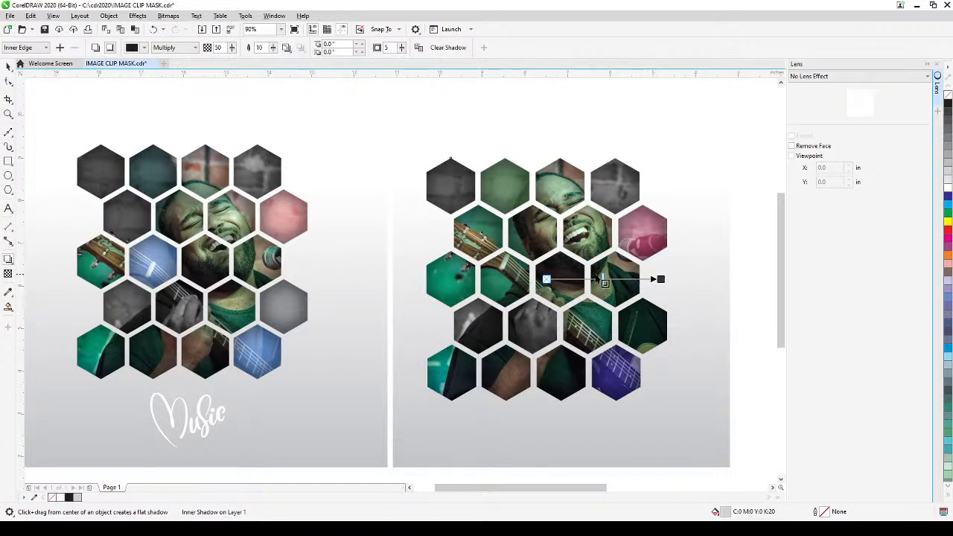
# Try an inner shadow opacity of 24 and width of 18 on the mosaic, and reapply the Inner Edge preset.
pyautogui.moveTo(603, 279); pyautogui.dragTo(573, 279)
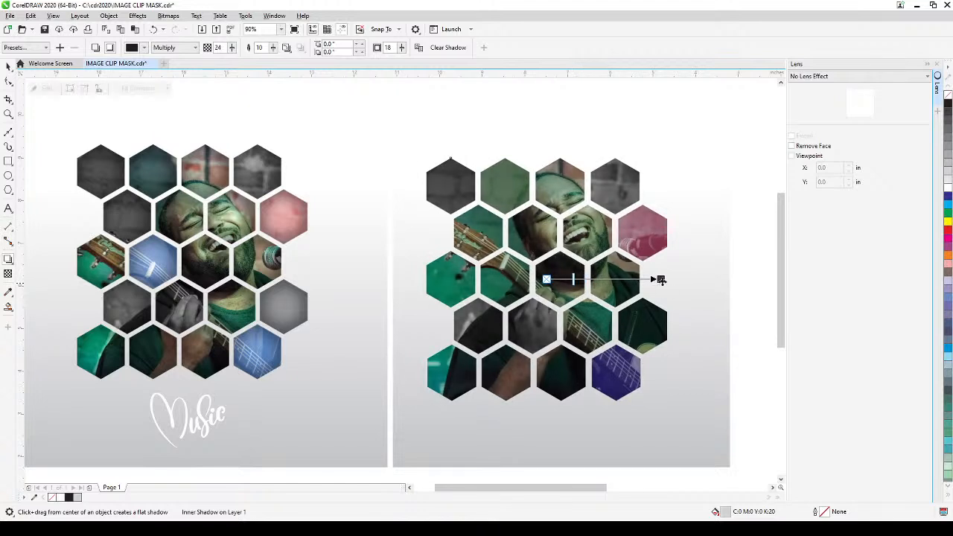
pyautogui.click(45, 47)
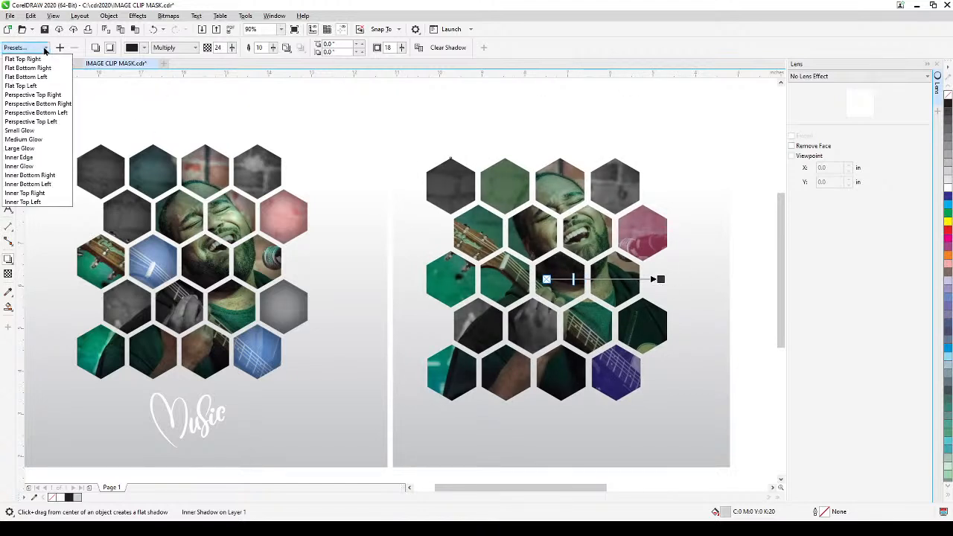
pyautogui.click(31, 158)
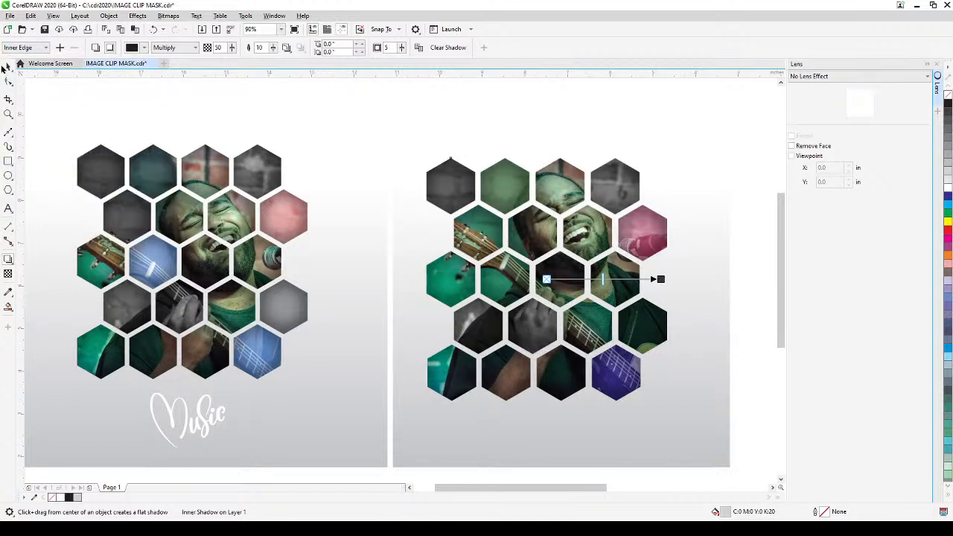
# Duplicate the sample's white Music lettering and place the copy on the gradient background just below the new hexagon mosaic.
pyautogui.click(8, 67)
pyautogui.click(675, 336)
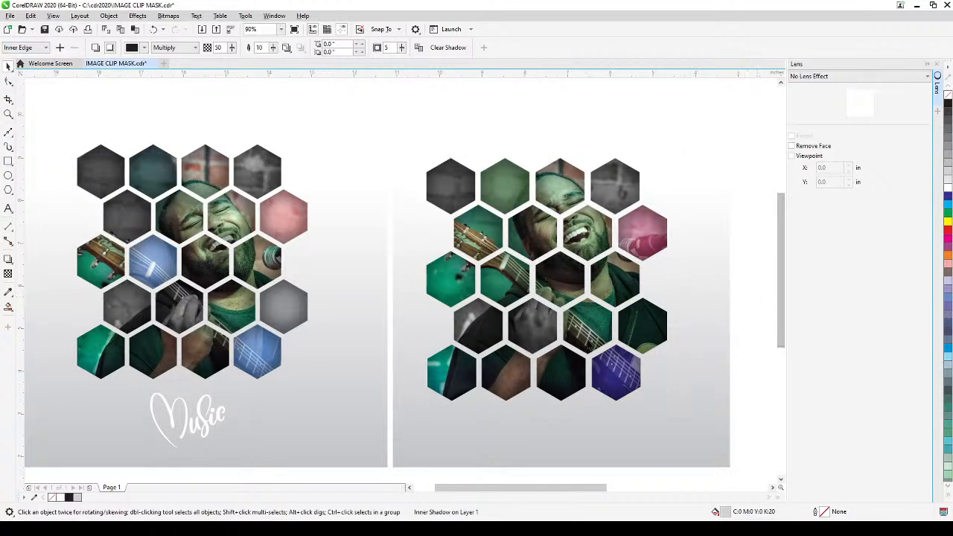
pyautogui.click(207, 426)
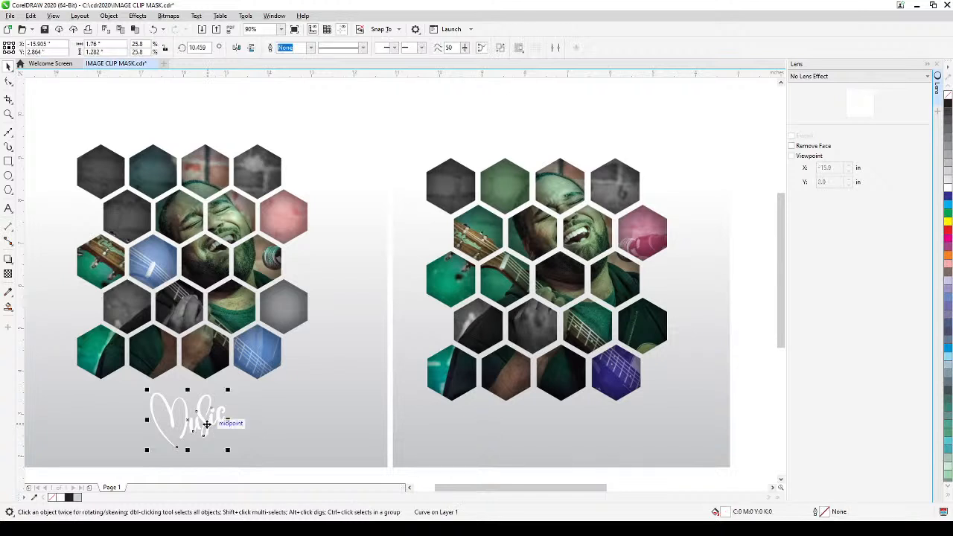
pyautogui.press('KP_Add')
pyautogui.moveTo(203, 424); pyautogui.dragTo(569, 437)
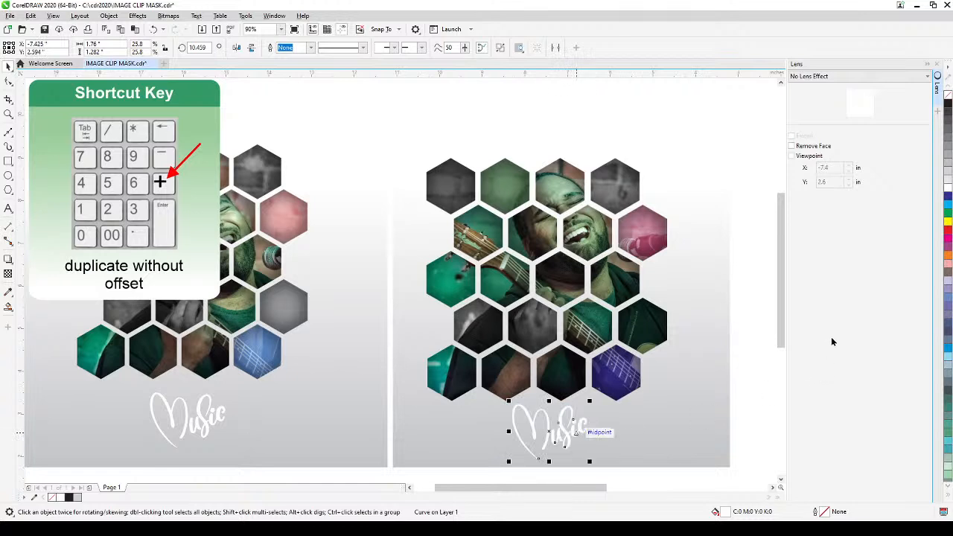
# Close the Lens docker and deselect the copied lettering to view both finished posters side by side.
pyautogui.click(938, 66)
pyautogui.press('h')
pyautogui.moveTo(844, 336); pyautogui.dragTo(856, 326)
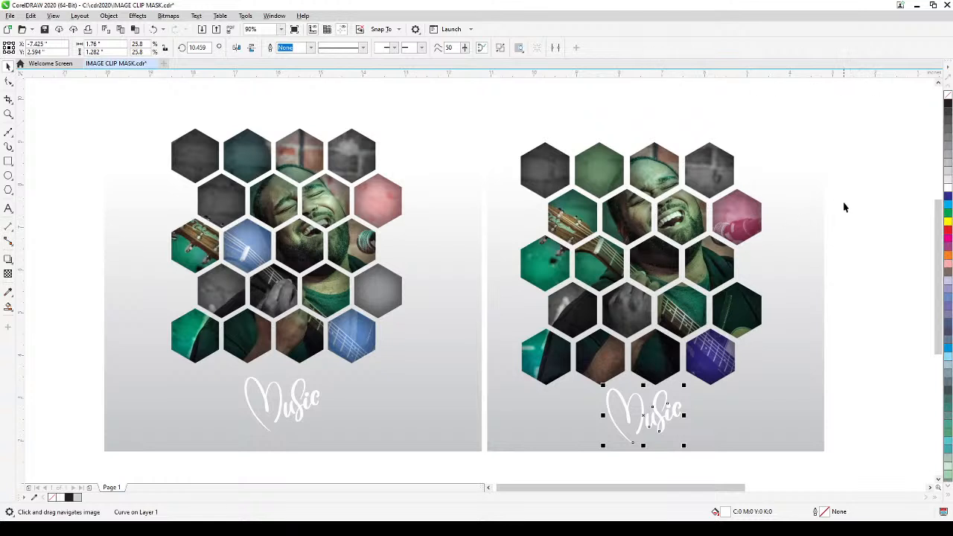
pyautogui.click(865, 209)
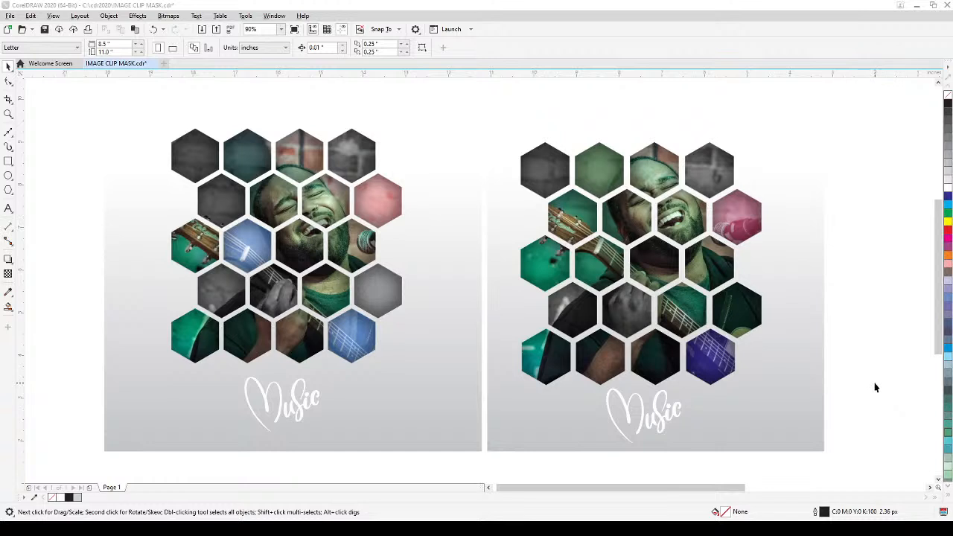
pyautogui.press('h')
pyautogui.moveTo(876, 385); pyautogui.dragTo(877, 385)
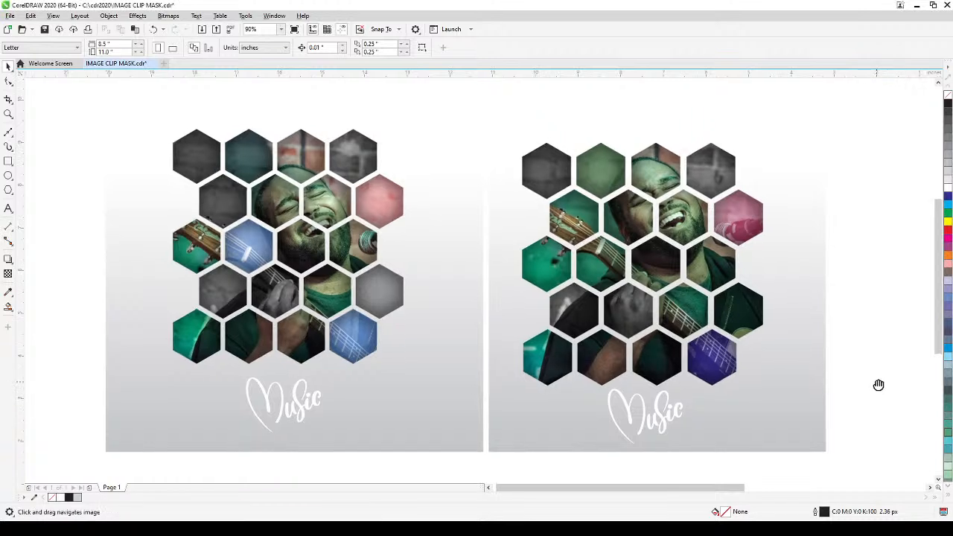